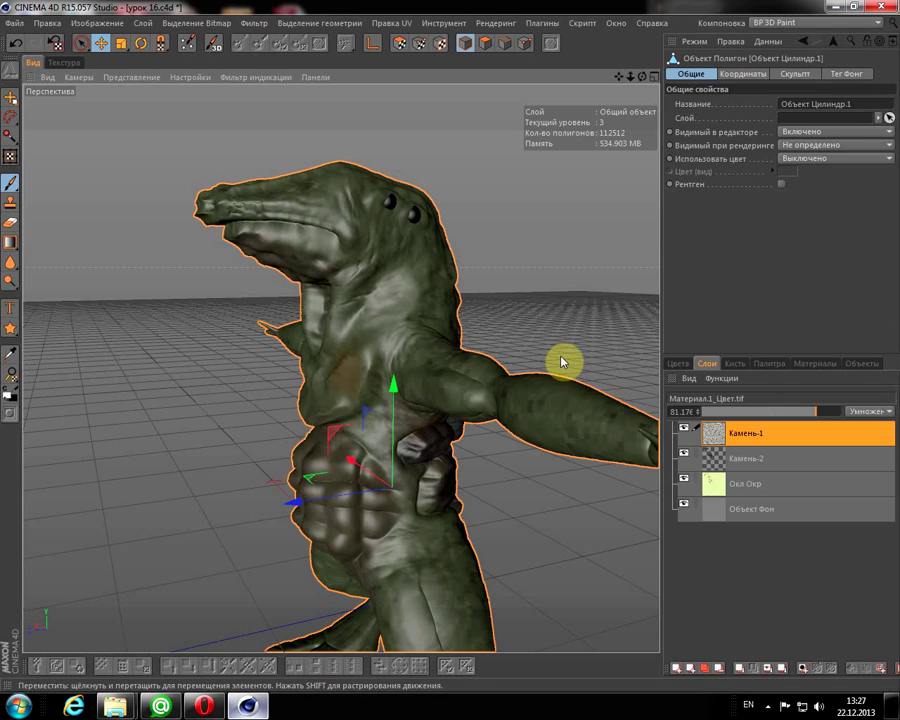
- Orbit the perspective view around the creature to see it from the front and side
{"action": "left_click_drag", "start_coordinate": [641, 78], "coordinate": [710, 63]}
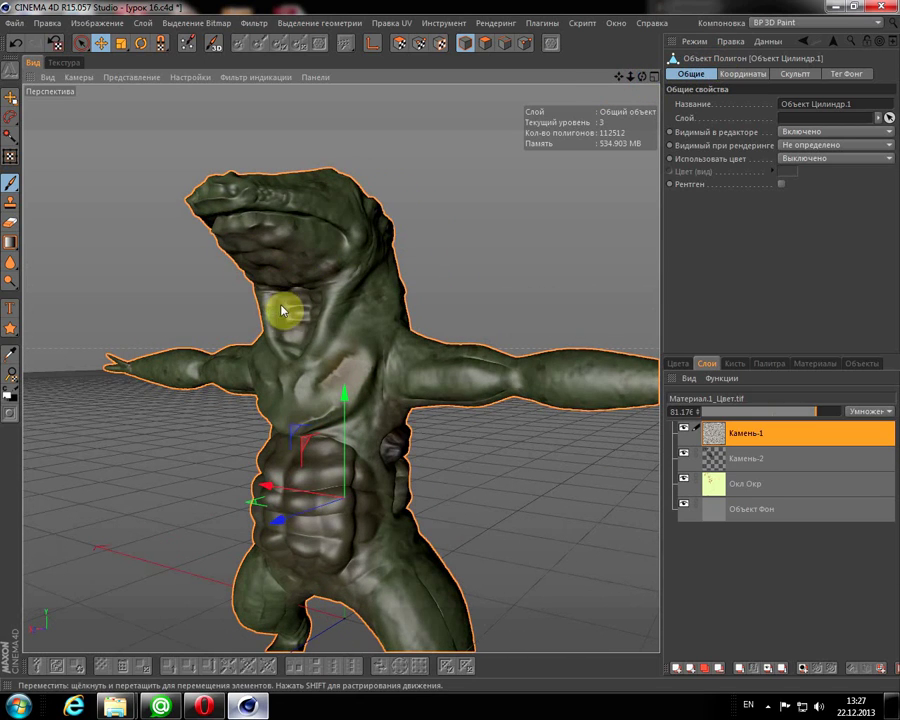
{"action": "left_click_drag", "start_coordinate": [617, 79], "coordinate": [625, 133]}
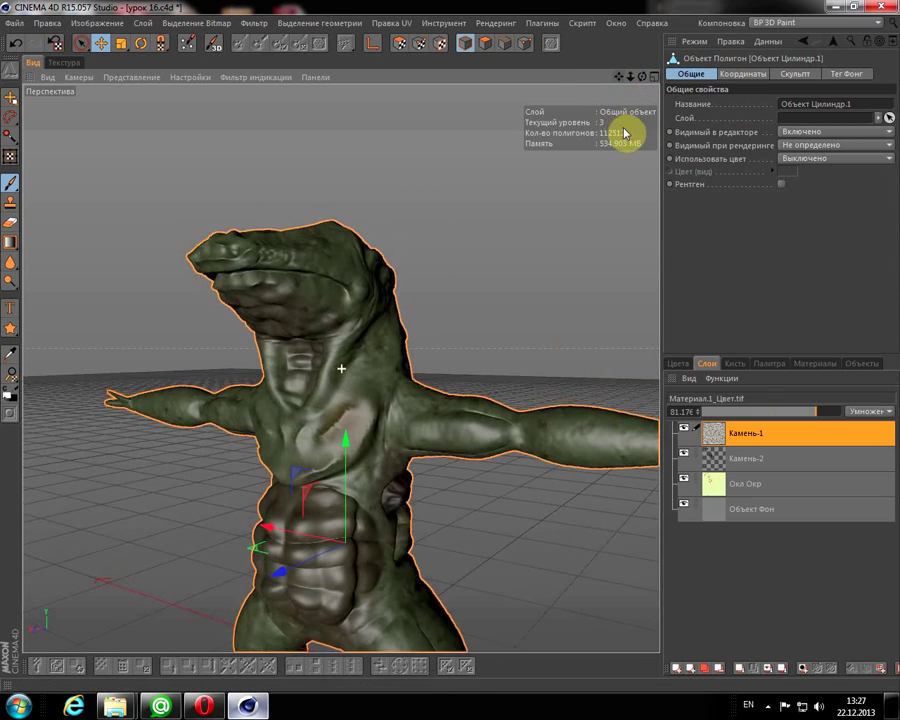
{"action": "left_click_drag", "start_coordinate": [644, 70], "coordinate": [671, 60]}
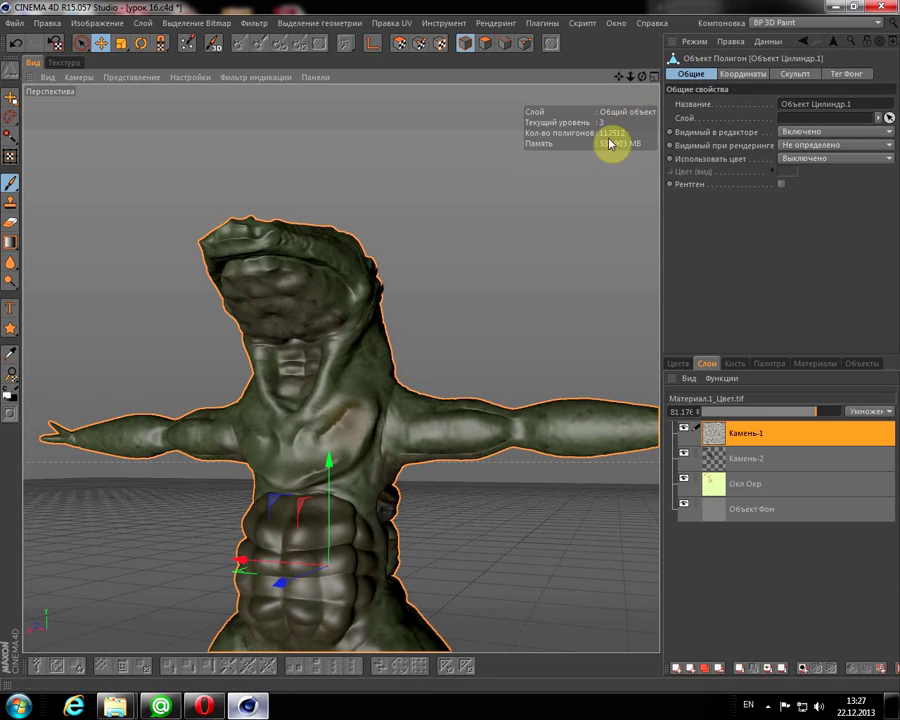
{"action": "mouse_move", "coordinate": [641, 76]}
{"action": "left_mouse_down"}
{"action": "mouse_move", "coordinate": [592, 110]}
{"action": "mouse_move", "coordinate": [570, 112]}
{"action": "left_mouse_up"}
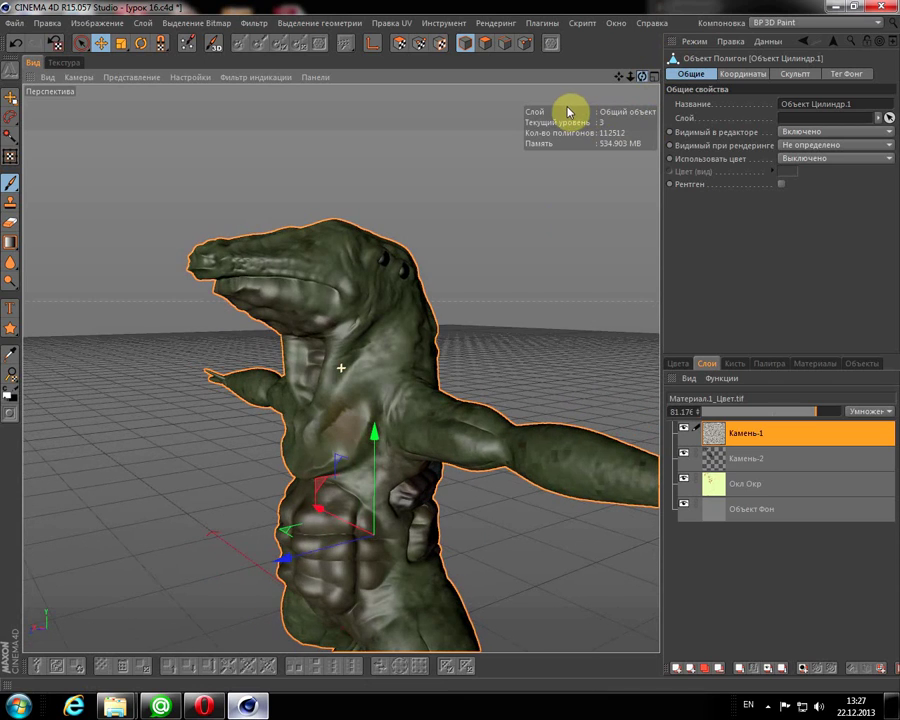
- In the texture view, open other_textures_145.jpg as a texture and dismiss the warning
{"action": "left_click", "coordinate": [62, 63]}
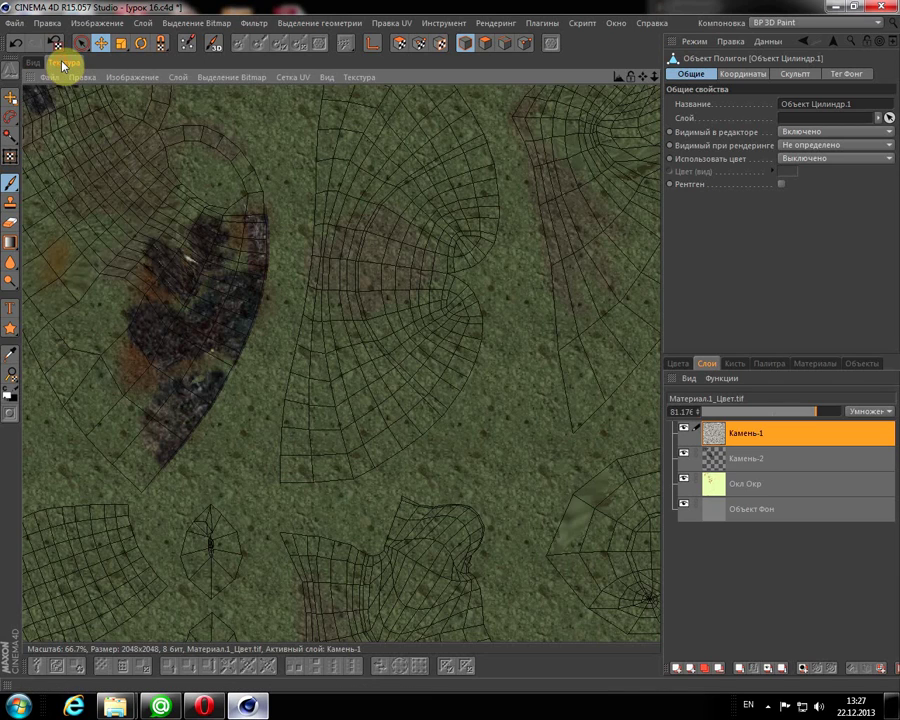
{"action": "left_click", "coordinate": [50, 78]}
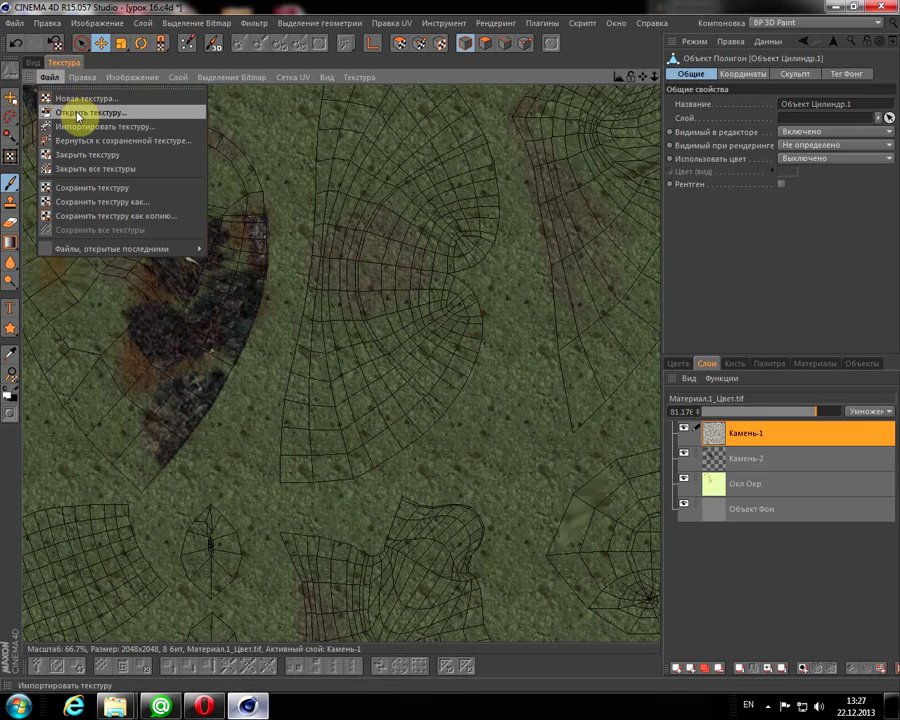
{"action": "left_click", "coordinate": [77, 114]}
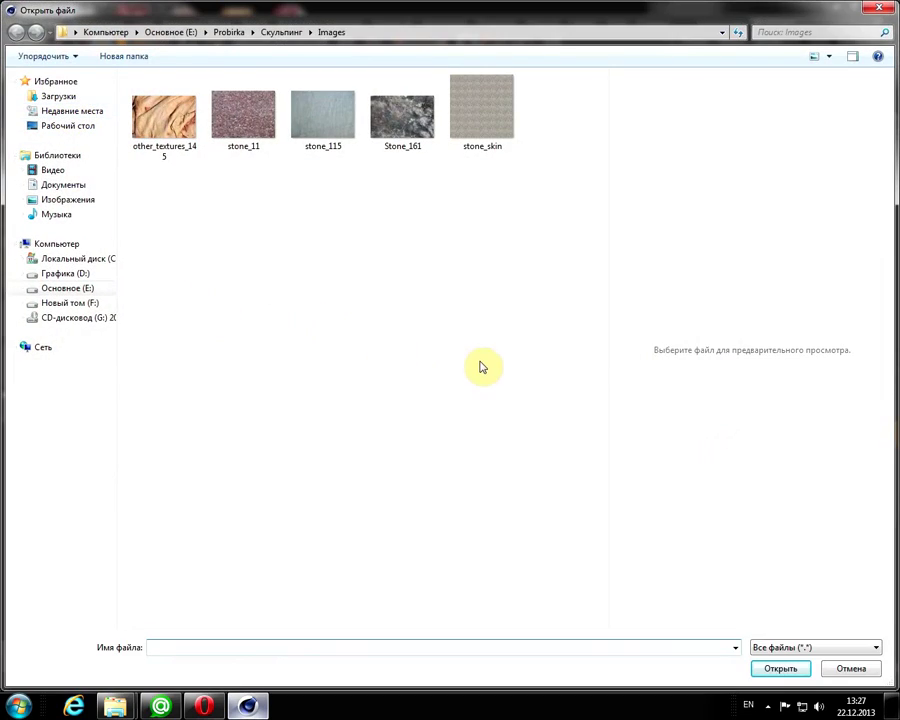
{"action": "left_click", "coordinate": [170, 140]}
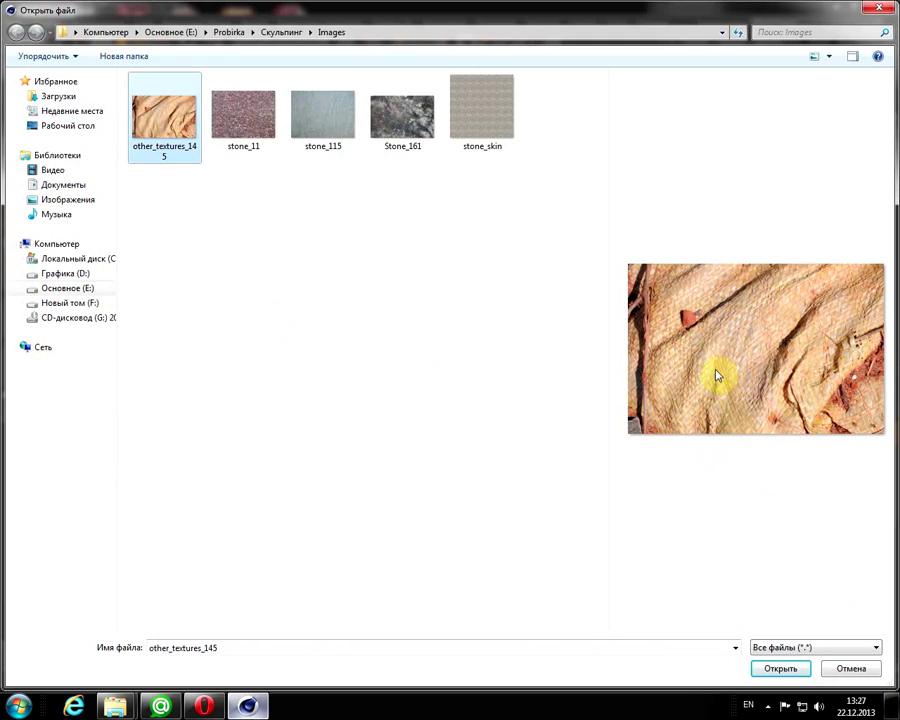
{"action": "left_click", "coordinate": [775, 669]}
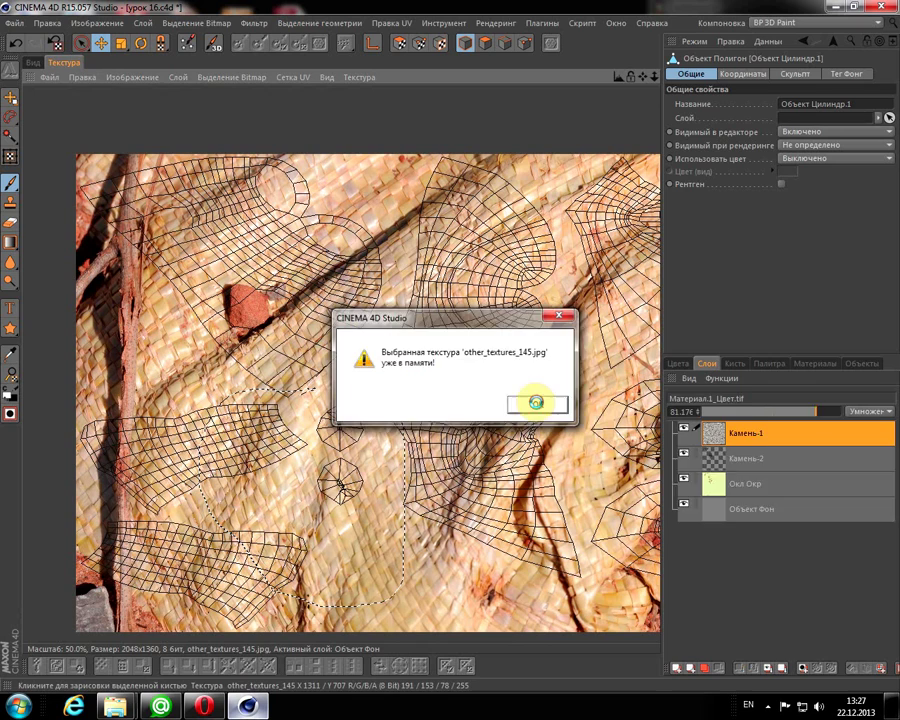
{"action": "left_click", "coordinate": [536, 403]}
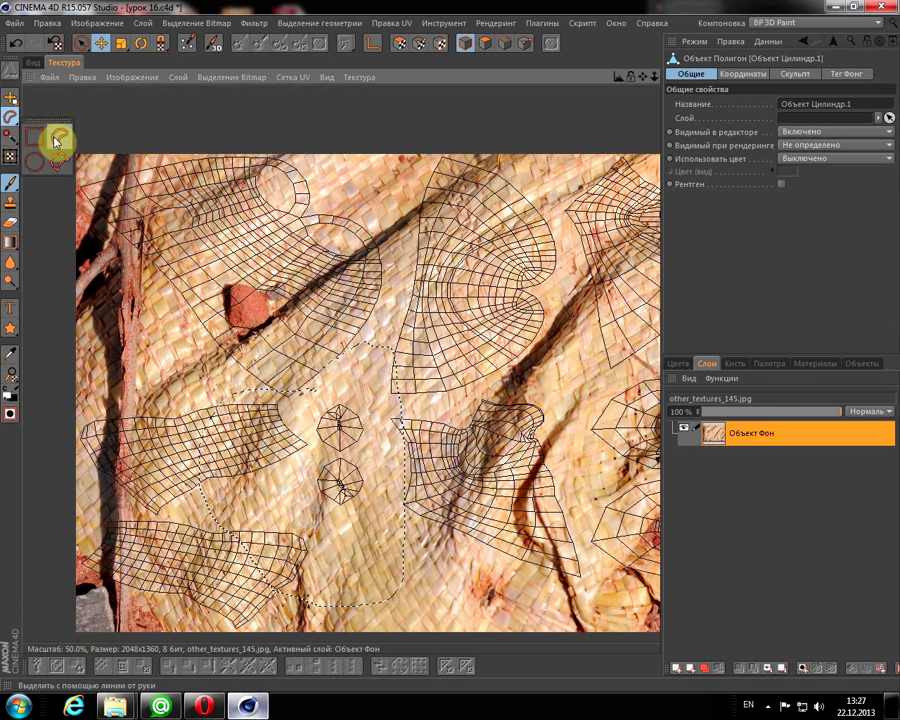
- Lasso a rounded patch in the middle of the stone image with the Freehand selection tool
{"action": "left_click", "coordinate": [10, 117]}
{"action": "left_click", "coordinate": [160, 305]}
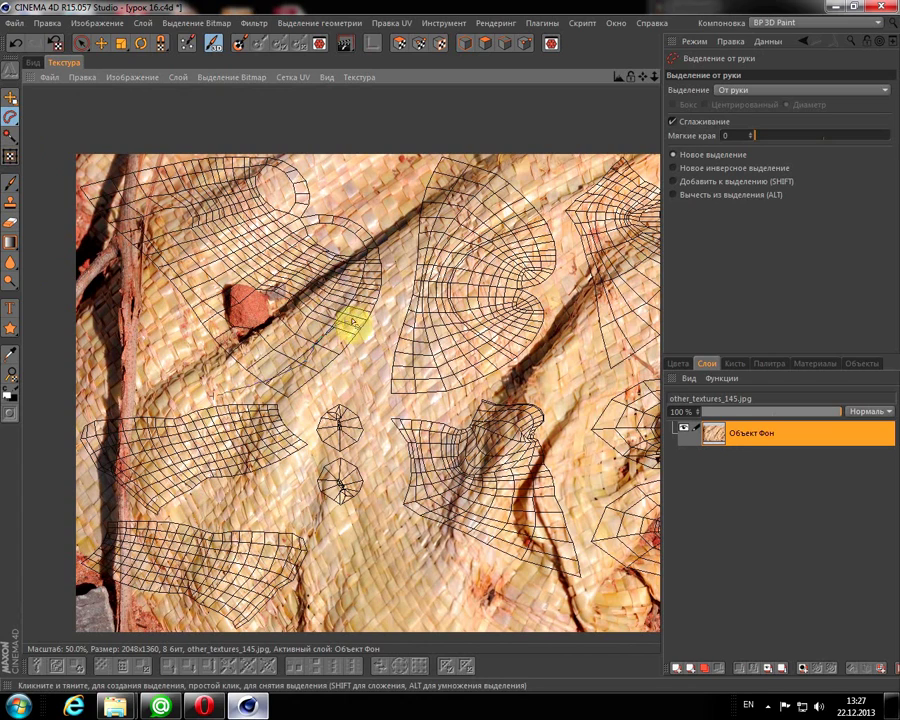
{"action": "mouse_move", "coordinate": [398, 505]}
{"action": "left_mouse_down"}
{"action": "mouse_move", "coordinate": [267, 593]}
{"action": "mouse_move", "coordinate": [261, 586]}
{"action": "left_mouse_up"}
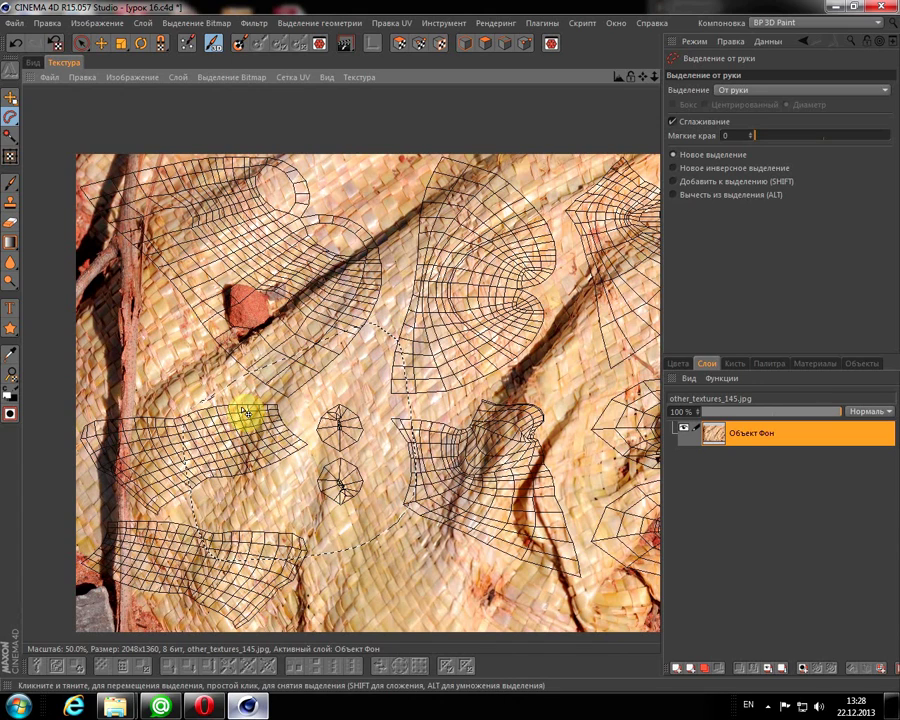
{"action": "left_click", "coordinate": [364, 80]}
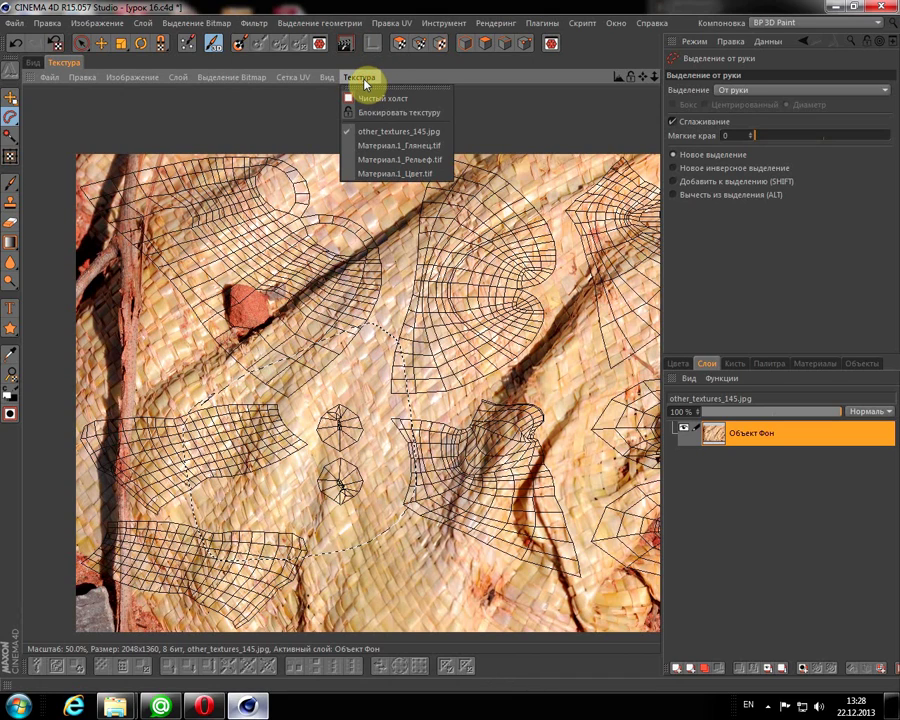
- Switch back to Материал.1_Цвет.tif, zoom out, and keep the UV mesh overlay shown
{"action": "left_click", "coordinate": [378, 174]}
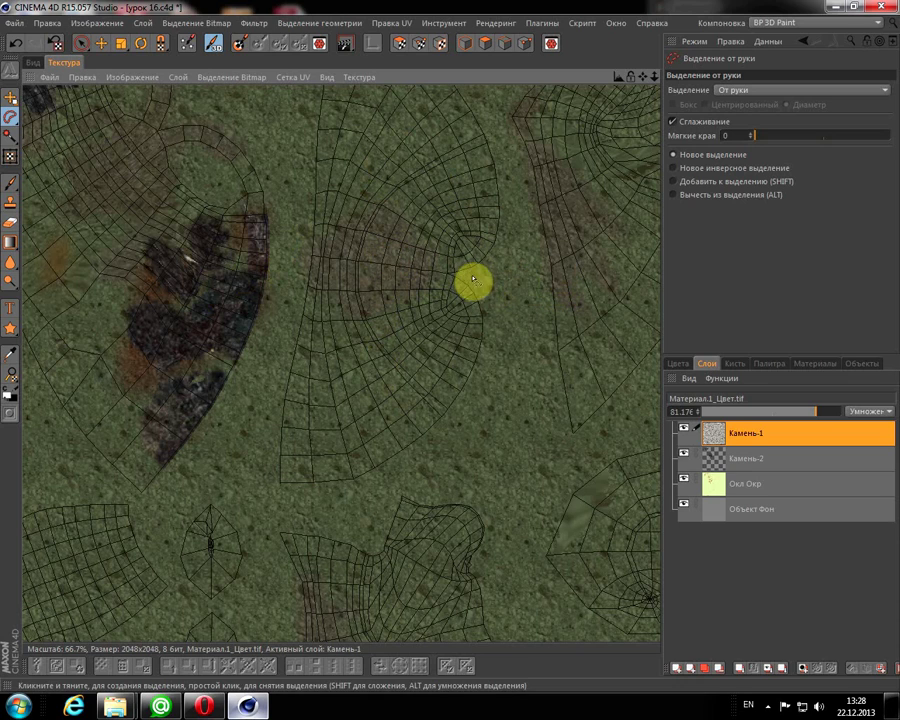
{"action": "scroll", "coordinate": [492, 300], "scroll_direction": "down", "scroll_amount": 1}
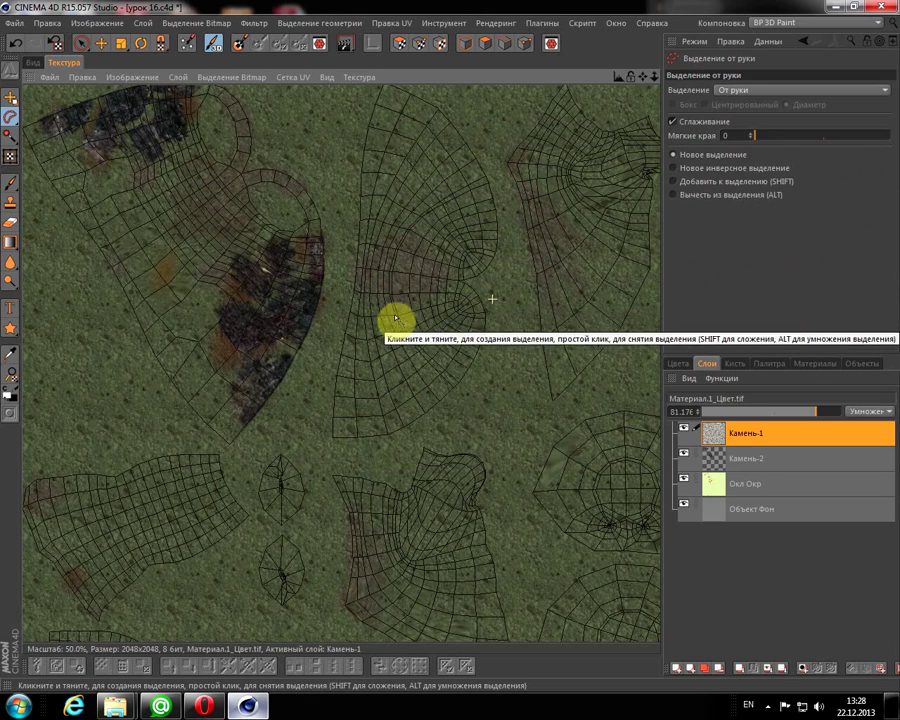
{"action": "left_click", "coordinate": [292, 79]}
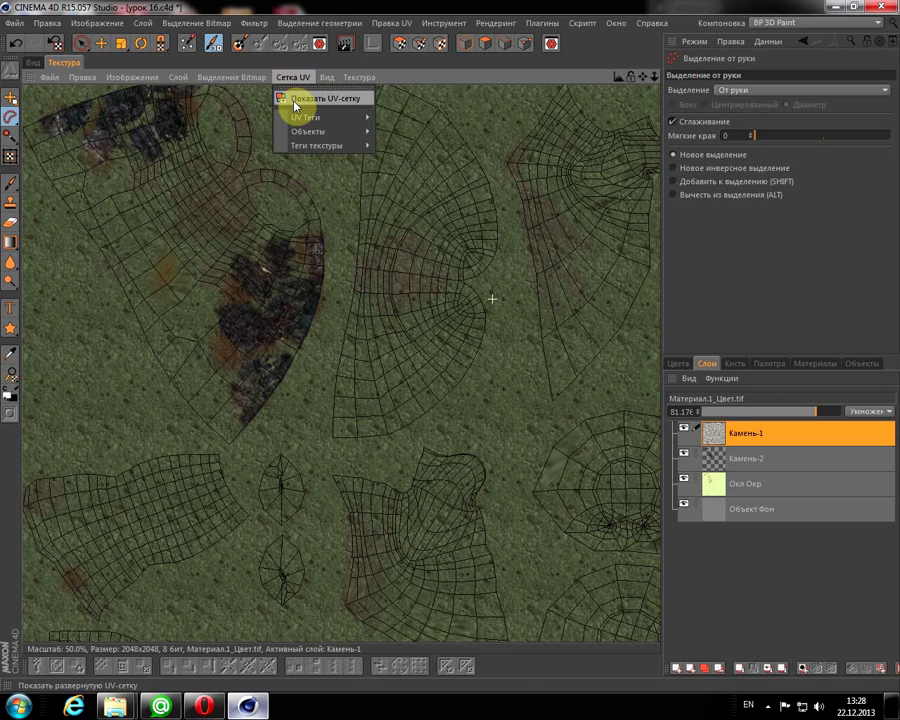
{"action": "left_click", "coordinate": [296, 99]}
{"action": "left_click", "coordinate": [293, 82]}
{"action": "left_click", "coordinate": [295, 96]}
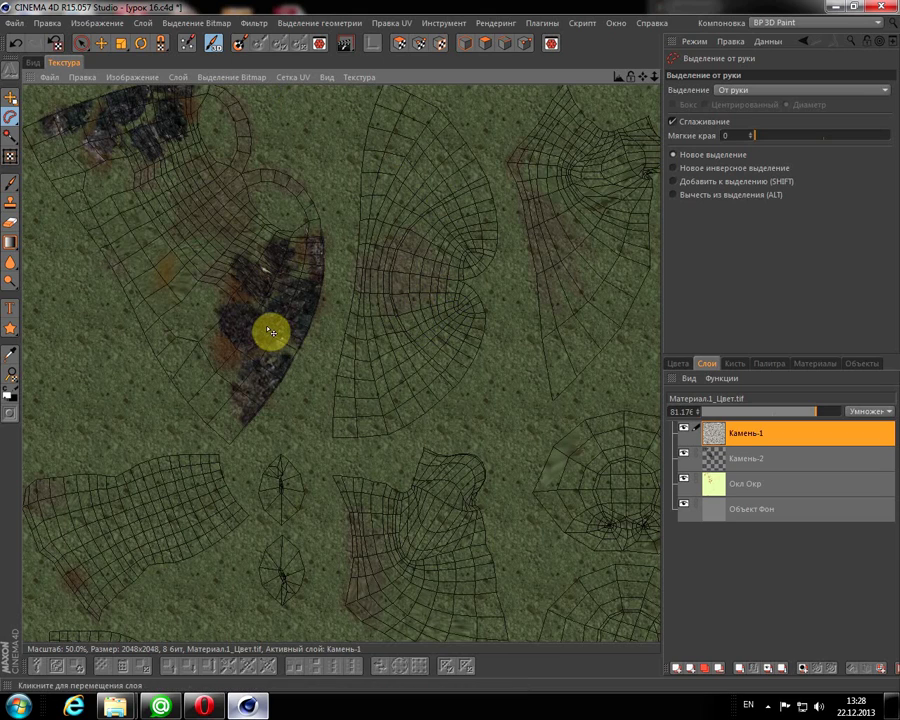
- Paste the stone patch as a new layer and move it near the texture's centre
{"action": "key", "text": "ctrl+v"}
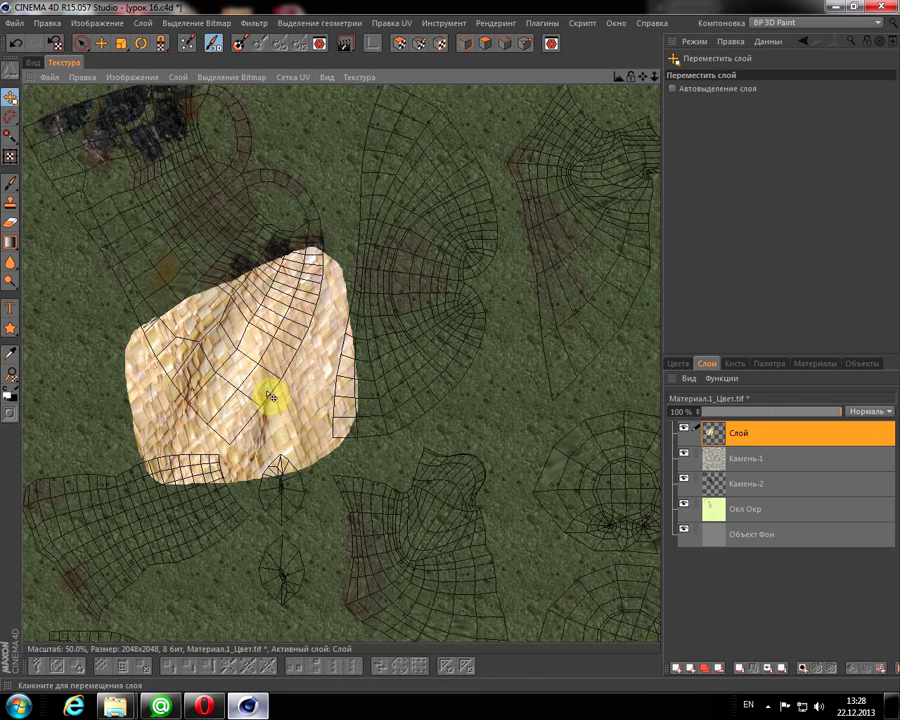
{"action": "left_click_drag", "start_coordinate": [295, 408], "coordinate": [228, 384]}
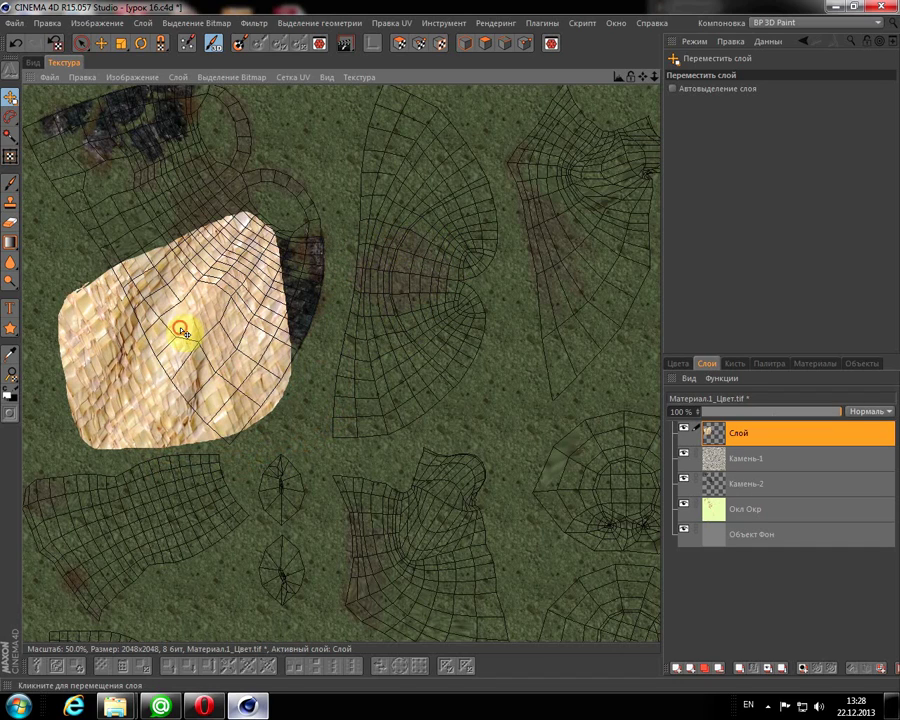
{"action": "mouse_move", "coordinate": [180, 327]}
{"action": "left_mouse_down"}
{"action": "mouse_move", "coordinate": [321, 305]}
{"action": "mouse_move", "coordinate": [224, 315]}
{"action": "left_mouse_up"}
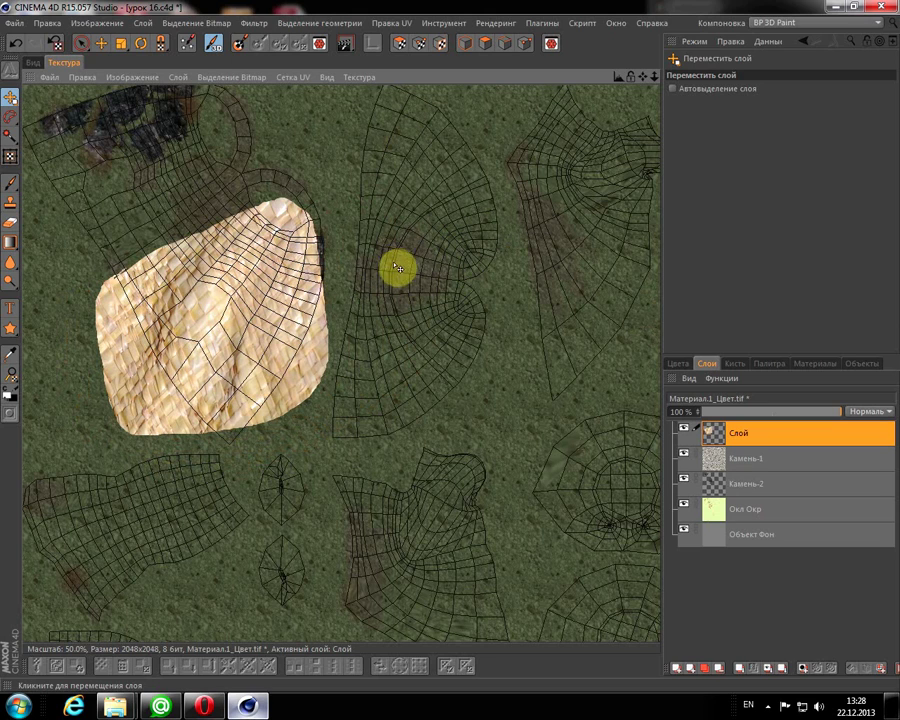
{"action": "mouse_move", "coordinate": [210, 330]}
{"action": "left_mouse_down"}
{"action": "mouse_move", "coordinate": [327, 320]}
{"action": "mouse_move", "coordinate": [324, 310]}
{"action": "left_mouse_up"}
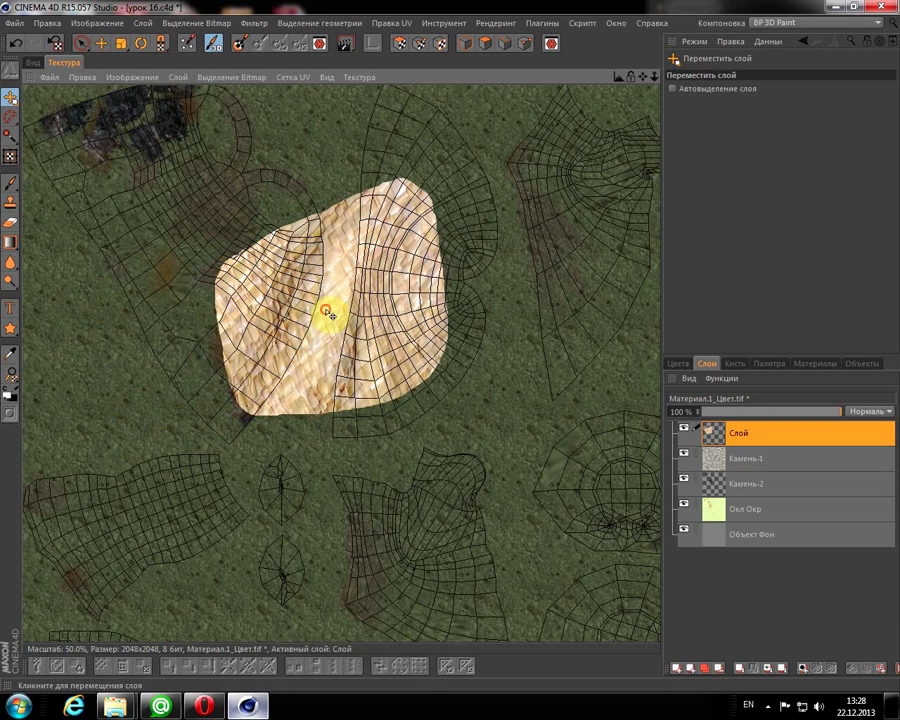
- Shrink, rotate, flatten and warp the stone patch onto the UV island right of the dark area
{"action": "left_click", "coordinate": [10, 160]}
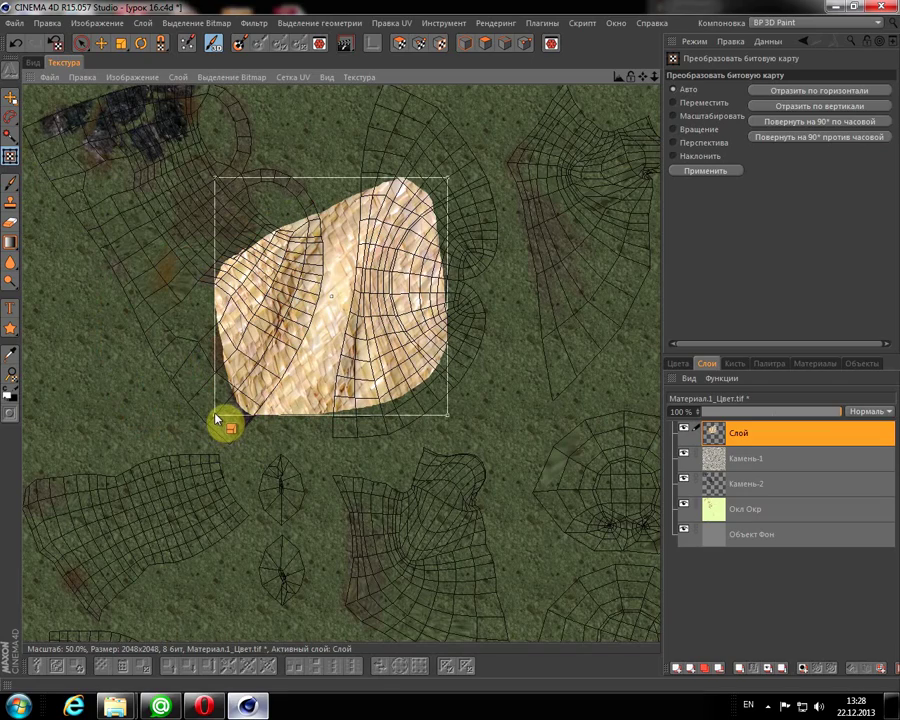
{"action": "mouse_move", "coordinate": [216, 418]}
{"action": "left_mouse_down"}
{"action": "mouse_move", "coordinate": [93, 304]}
{"action": "mouse_move", "coordinate": [178, 422]}
{"action": "left_mouse_up"}
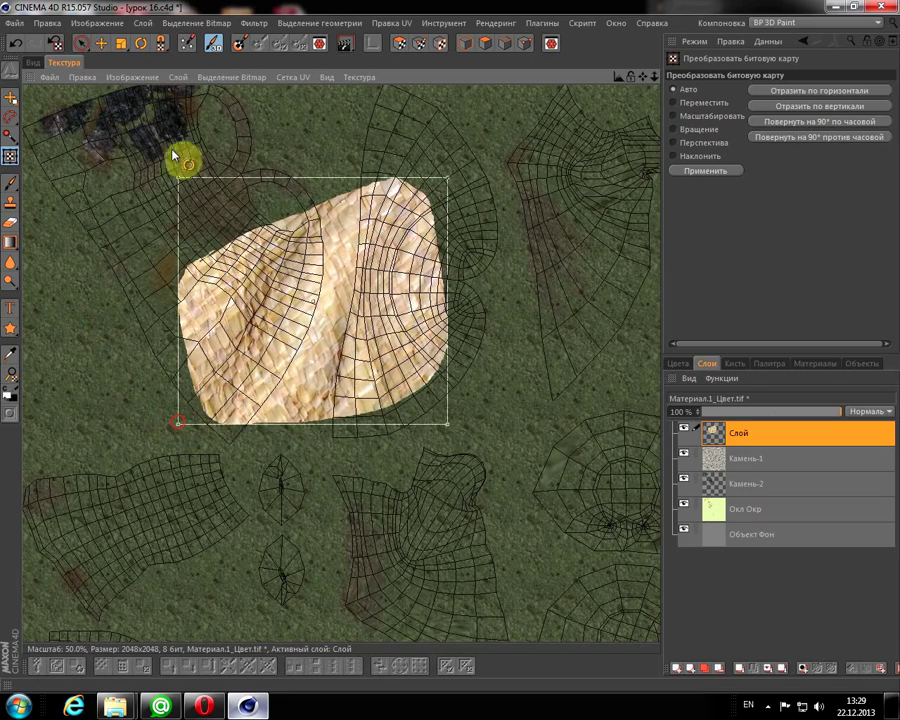
{"action": "left_click_drag", "start_coordinate": [157, 172], "coordinate": [205, 110]}
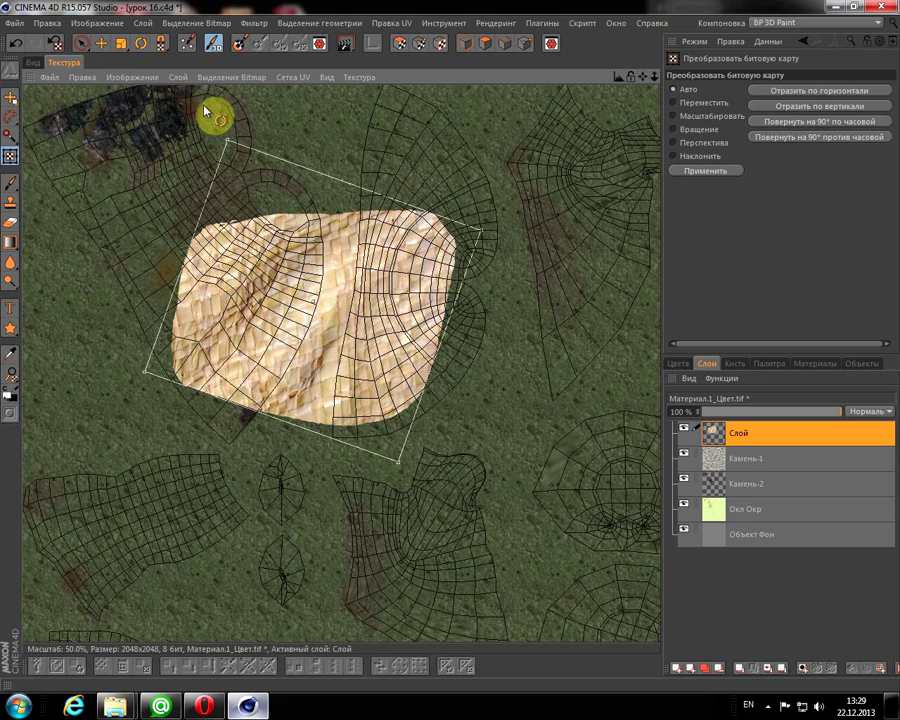
{"action": "left_click_drag", "start_coordinate": [205, 110], "coordinate": [231, 100]}
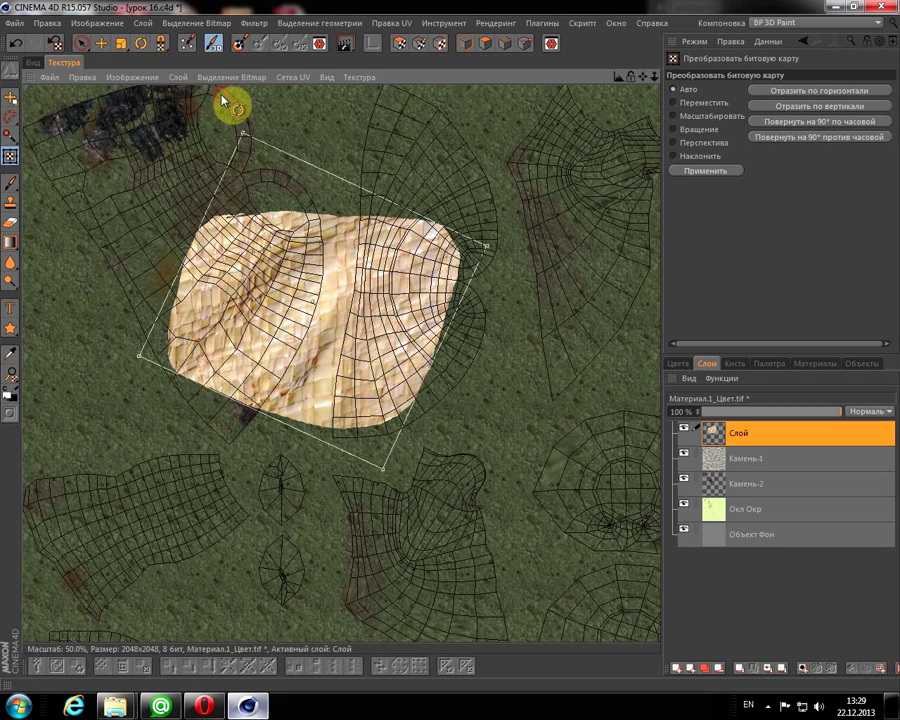
{"action": "left_click_drag", "start_coordinate": [357, 280], "coordinate": [390, 250]}
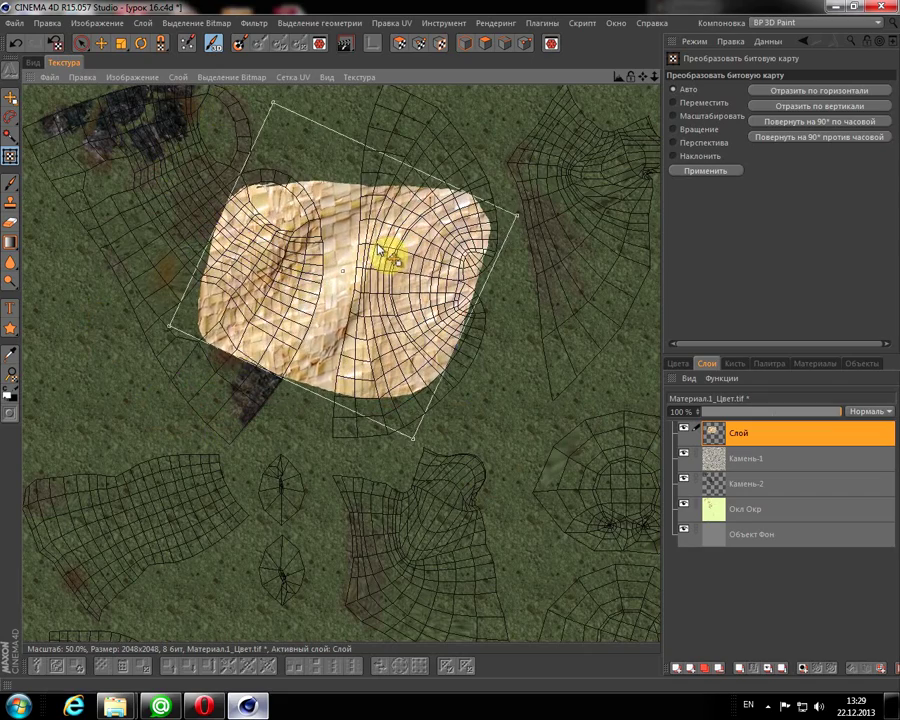
{"action": "left_click_drag", "start_coordinate": [415, 443], "coordinate": [356, 316]}
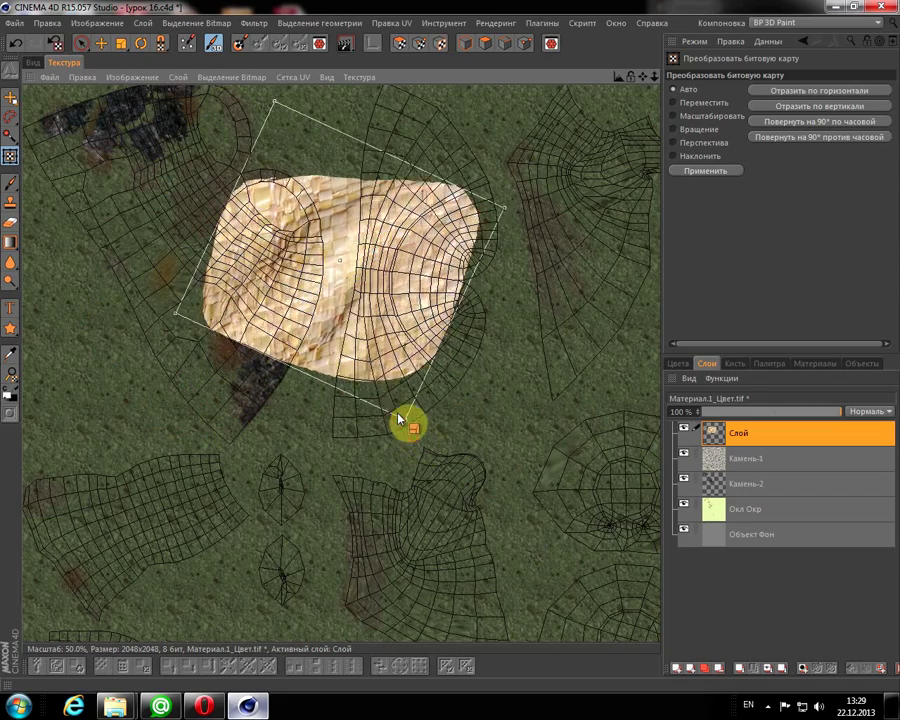
{"action": "left_click_drag", "start_coordinate": [340, 268], "coordinate": [420, 397]}
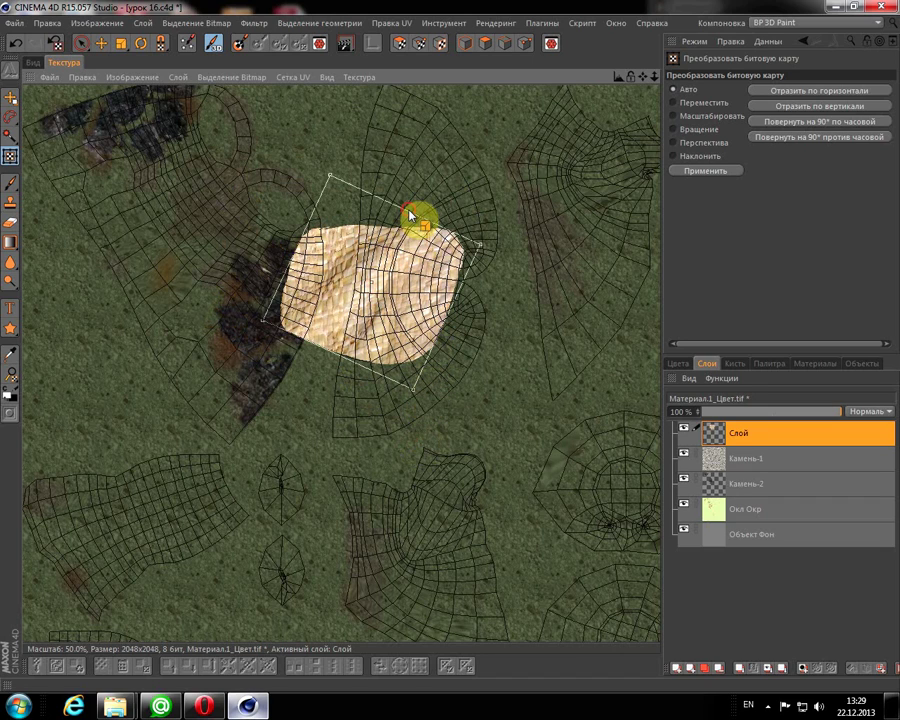
{"action": "mouse_move", "coordinate": [410, 215]}
{"action": "left_mouse_down"}
{"action": "mouse_move", "coordinate": [266, 484]}
{"action": "mouse_move", "coordinate": [438, 233]}
{"action": "mouse_move", "coordinate": [420, 245]}
{"action": "left_mouse_up"}
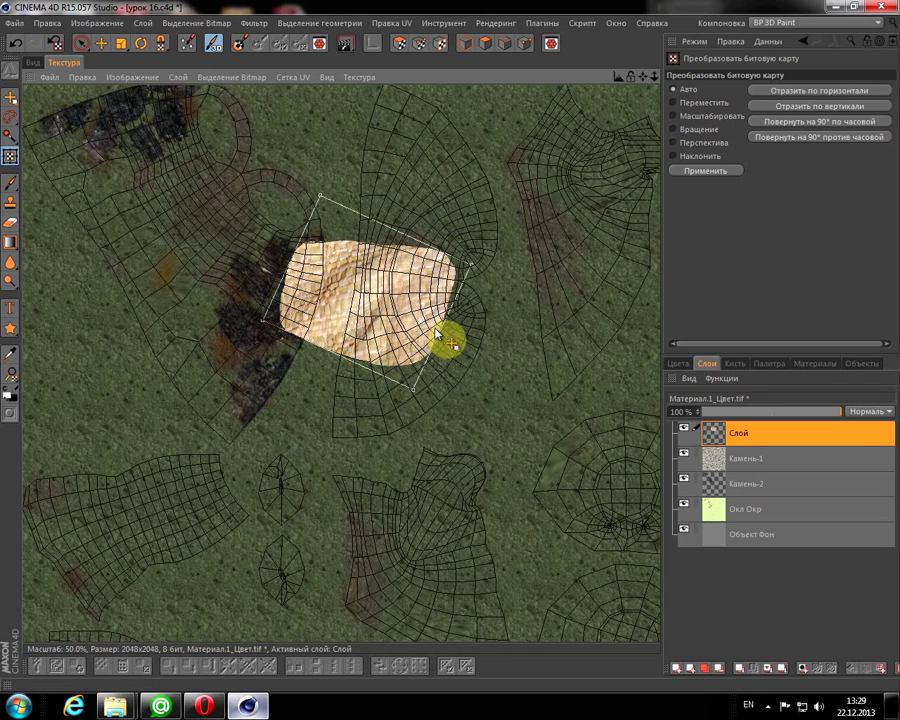
{"action": "mouse_move", "coordinate": [372, 290]}
{"action": "left_mouse_down"}
{"action": "mouse_move", "coordinate": [381, 267]}
{"action": "mouse_move", "coordinate": [277, 297]}
{"action": "mouse_move", "coordinate": [305, 275]}
{"action": "mouse_move", "coordinate": [262, 298]}
{"action": "mouse_move", "coordinate": [305, 311]}
{"action": "mouse_move", "coordinate": [312, 303]}
{"action": "left_mouse_up"}
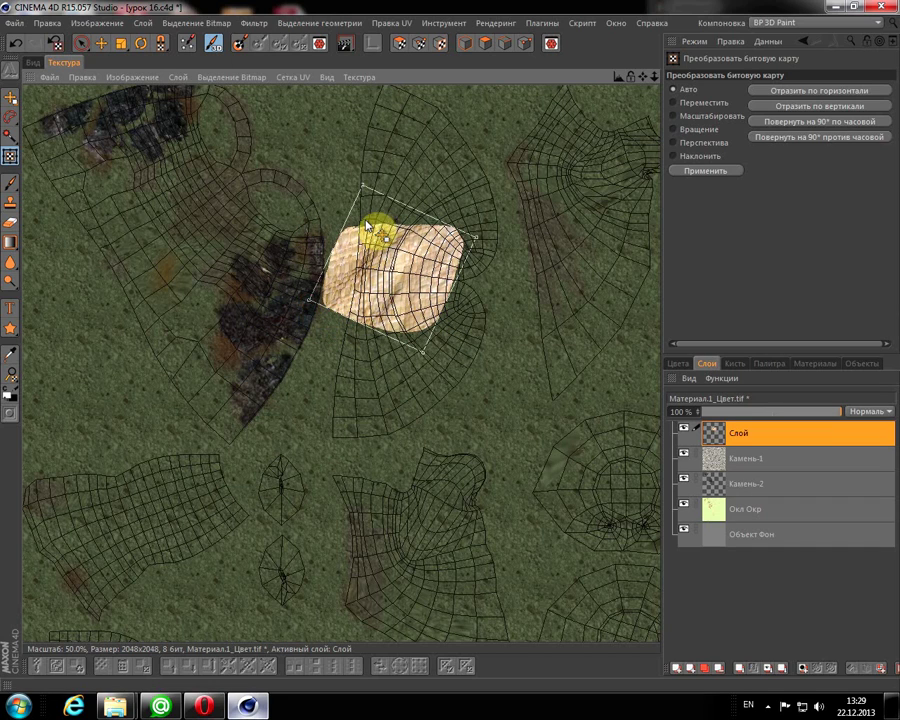
{"action": "mouse_move", "coordinate": [360, 182]}
{"action": "left_mouse_down"}
{"action": "mouse_move", "coordinate": [344, 200]}
{"action": "mouse_move", "coordinate": [345, 190]}
{"action": "left_mouse_up"}
{"action": "left_click_drag", "start_coordinate": [414, 274], "coordinate": [405, 284]}
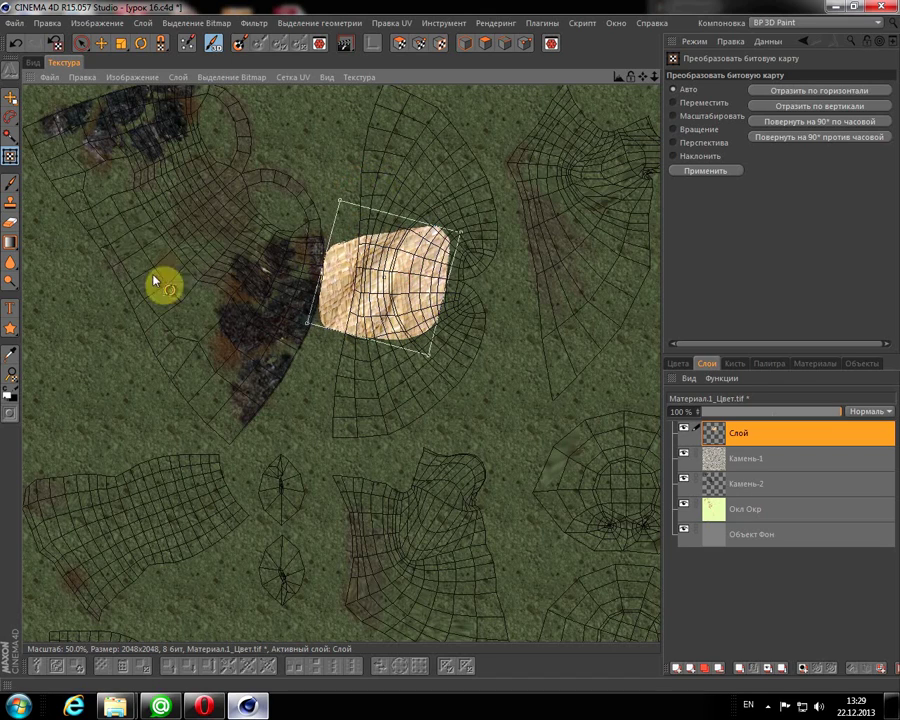
{"action": "left_click", "coordinate": [10, 222]}
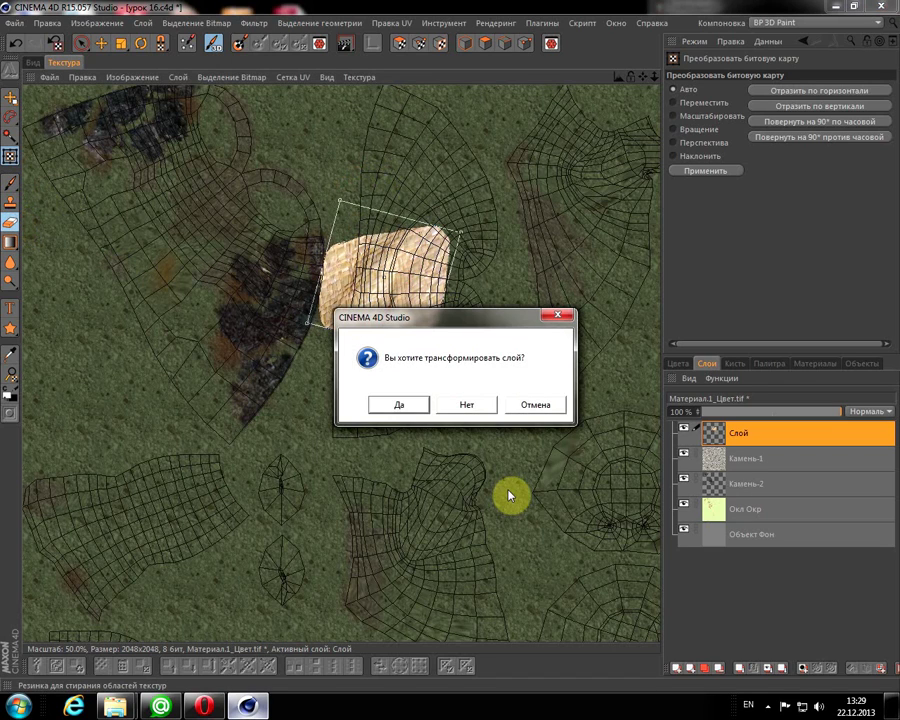
- Apply the layer transform, then erase the stone patch's right edge to soften it
{"action": "left_click", "coordinate": [400, 405]}
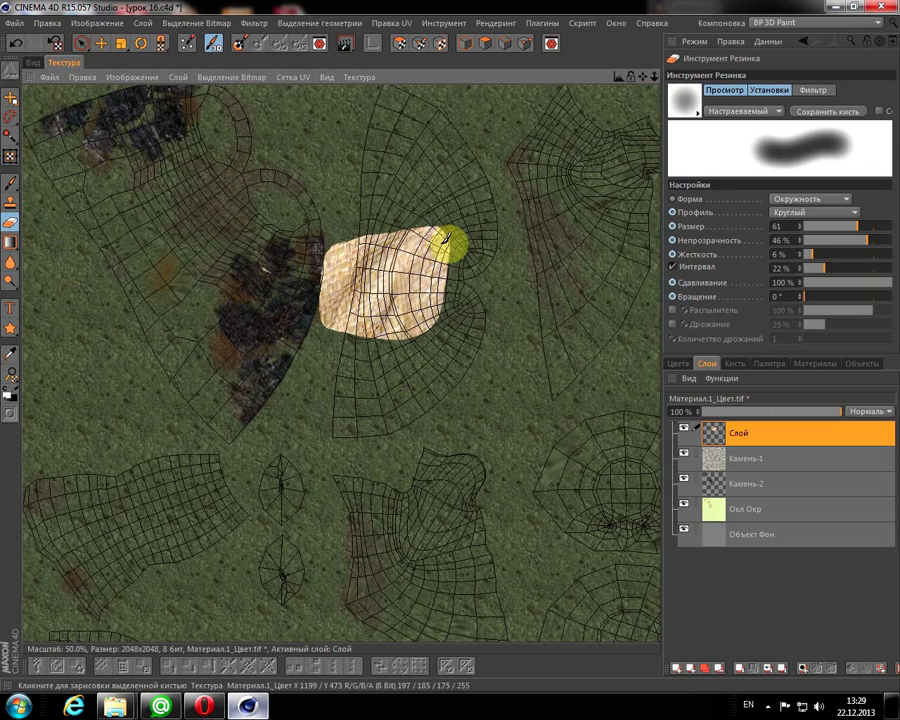
{"action": "mouse_move", "coordinate": [452, 238]}
{"action": "left_mouse_down"}
{"action": "mouse_move", "coordinate": [464, 272]}
{"action": "mouse_move", "coordinate": [448, 238]}
{"action": "mouse_move", "coordinate": [416, 226]}
{"action": "mouse_move", "coordinate": [450, 236]}
{"action": "mouse_move", "coordinate": [348, 240]}
{"action": "mouse_move", "coordinate": [324, 252]}
{"action": "mouse_move", "coordinate": [340, 308]}
{"action": "mouse_move", "coordinate": [337, 256]}
{"action": "mouse_move", "coordinate": [357, 327]}
{"action": "mouse_move", "coordinate": [419, 346]}
{"action": "mouse_move", "coordinate": [436, 333]}
{"action": "mouse_move", "coordinate": [386, 335]}
{"action": "mouse_move", "coordinate": [481, 354]}
{"action": "left_mouse_up"}
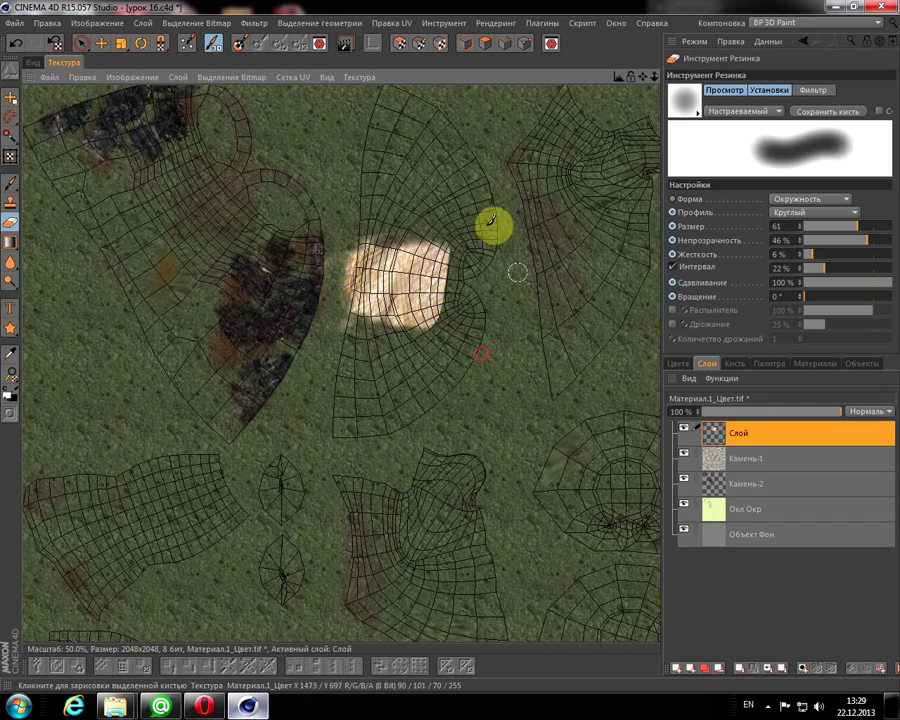
{"action": "left_click", "coordinate": [451, 241]}
{"action": "mouse_move", "coordinate": [456, 254]}
{"action": "left_mouse_down"}
{"action": "mouse_move", "coordinate": [444, 318]}
{"action": "mouse_move", "coordinate": [460, 245]}
{"action": "mouse_move", "coordinate": [383, 237]}
{"action": "left_mouse_up"}
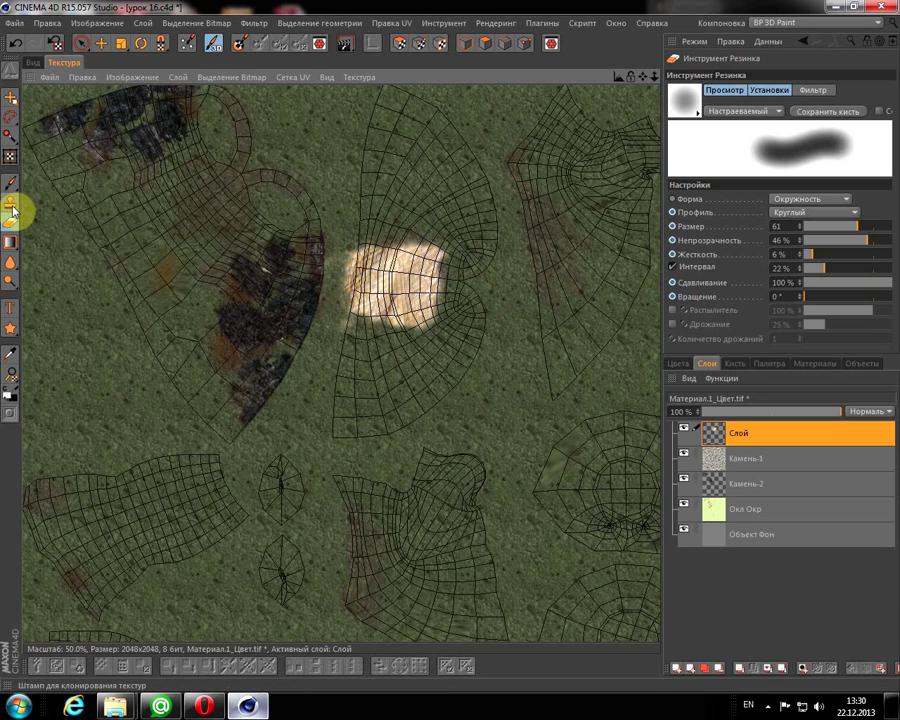
- Scale the stone patch up slightly, tilt and shift it right, then apply the transform
{"action": "left_click", "coordinate": [10, 156]}
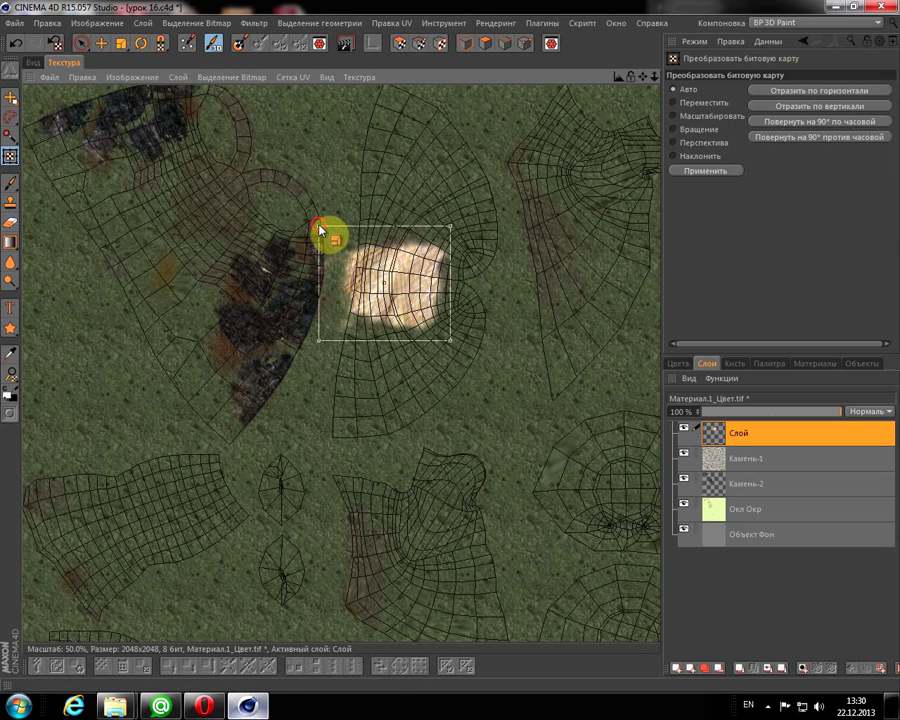
{"action": "mouse_move", "coordinate": [326, 228]}
{"action": "left_mouse_down"}
{"action": "mouse_move", "coordinate": [317, 206]}
{"action": "mouse_move", "coordinate": [333, 201]}
{"action": "left_mouse_up"}
{"action": "mouse_move", "coordinate": [422, 251]}
{"action": "left_mouse_down"}
{"action": "mouse_move", "coordinate": [430, 240]}
{"action": "mouse_move", "coordinate": [419, 238]}
{"action": "left_mouse_up"}
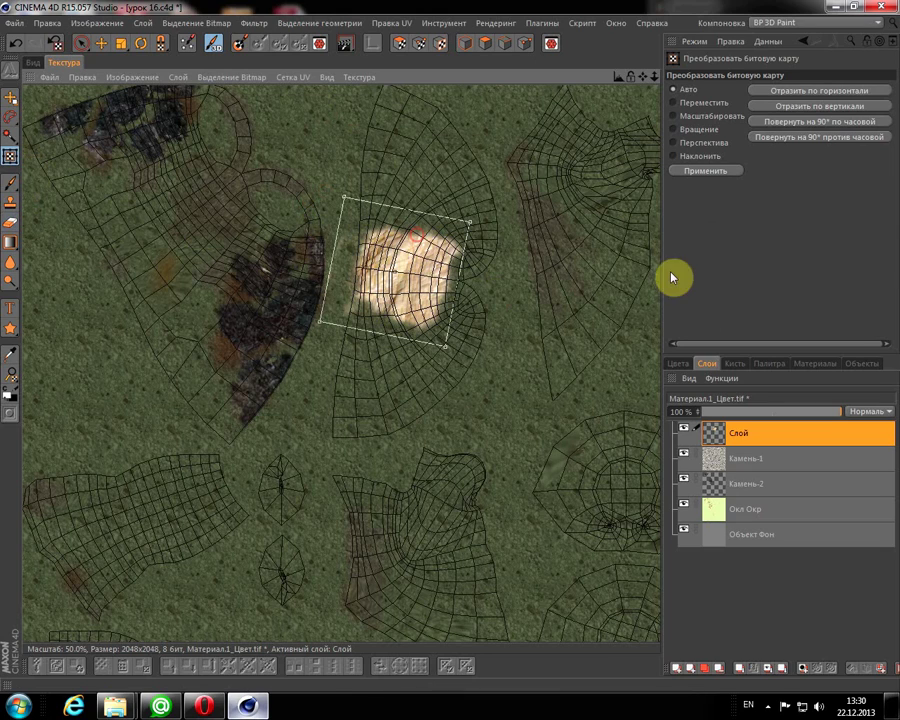
{"action": "left_click", "coordinate": [10, 223]}
{"action": "left_click", "coordinate": [418, 403]}
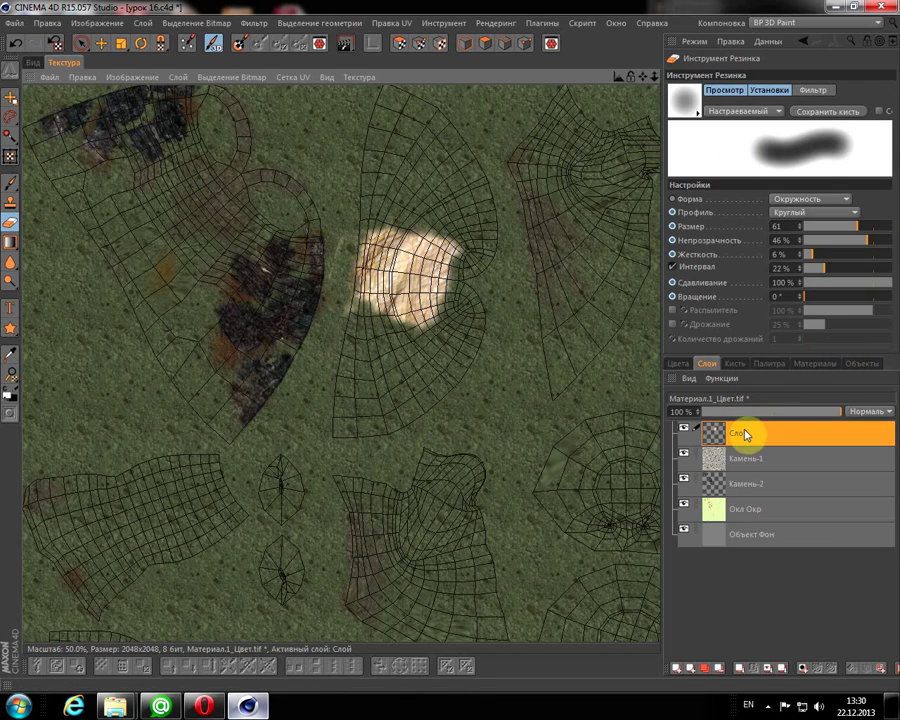
- Move Окл Окр to the top of the layer stack and rename Слой to Сетка
{"action": "left_click", "coordinate": [722, 513]}
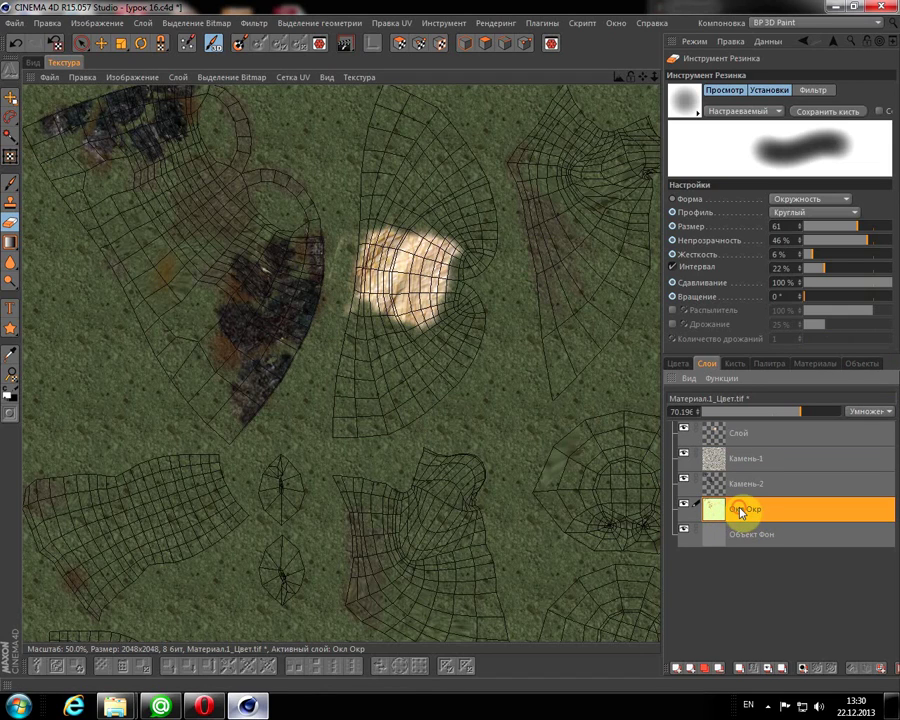
{"action": "left_click_drag", "start_coordinate": [740, 513], "coordinate": [752, 421]}
{"action": "left_click_drag", "start_coordinate": [767, 419], "coordinate": [716, 430]}
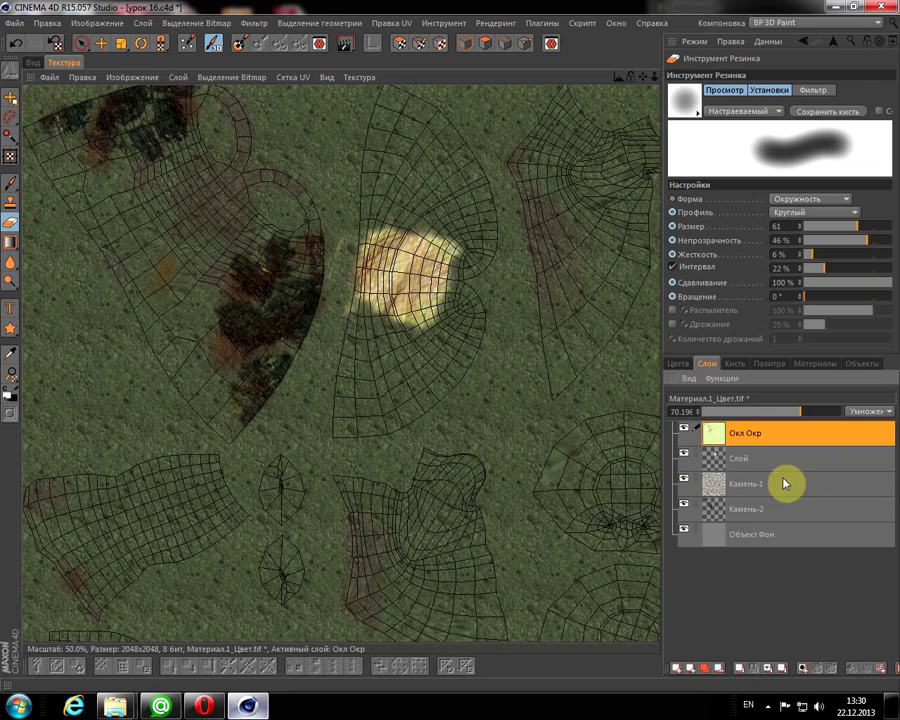
{"action": "left_click", "coordinate": [711, 459]}
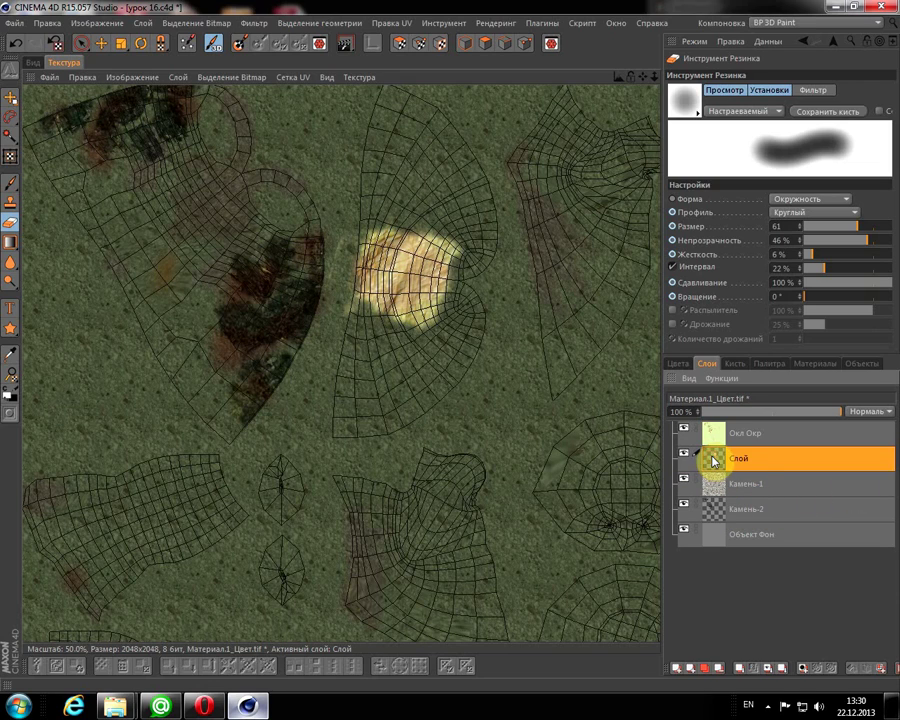
{"action": "double_click", "coordinate": [744, 461]}
{"action": "type", "text": "Сетка"}
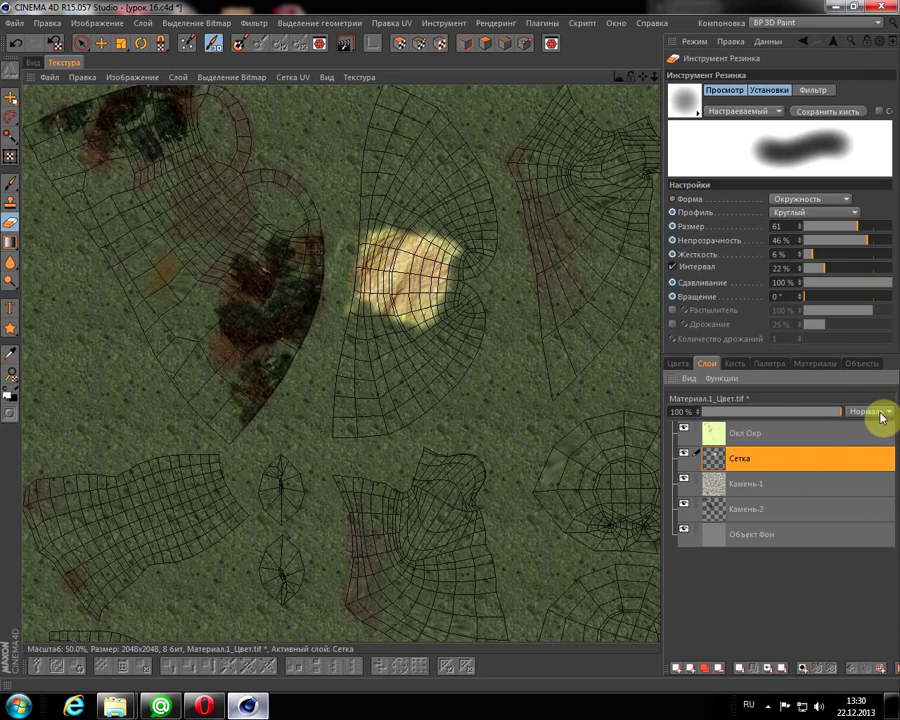
- Keep Сетка on Normal blending after trying Soft Light, lower its opacity to 76%, and view the 3D model
{"action": "left_click", "coordinate": [882, 415]}
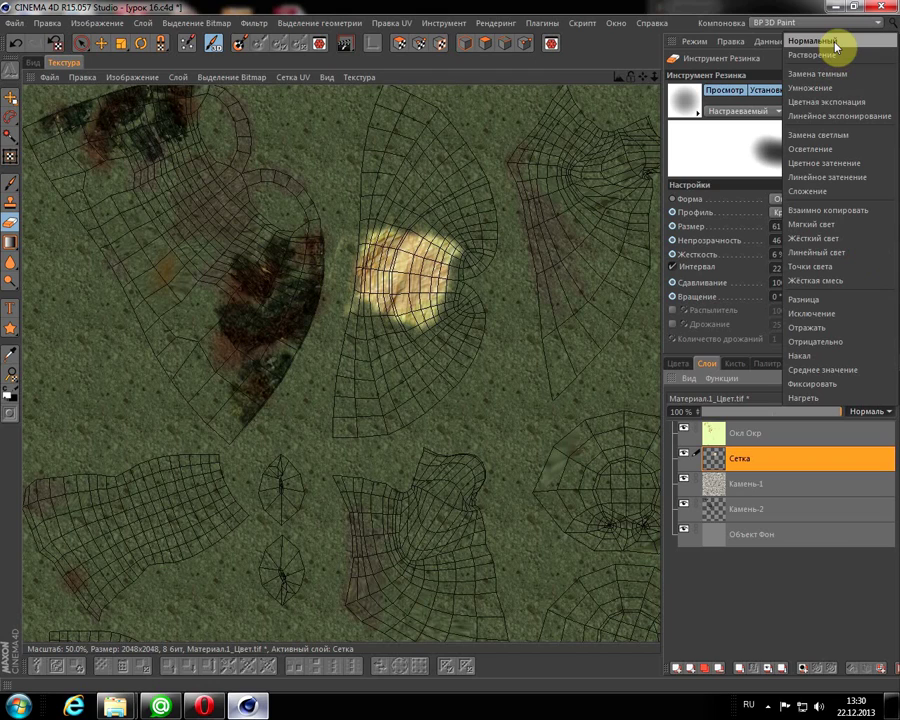
{"action": "left_click", "coordinate": [835, 225]}
{"action": "left_click", "coordinate": [869, 415]}
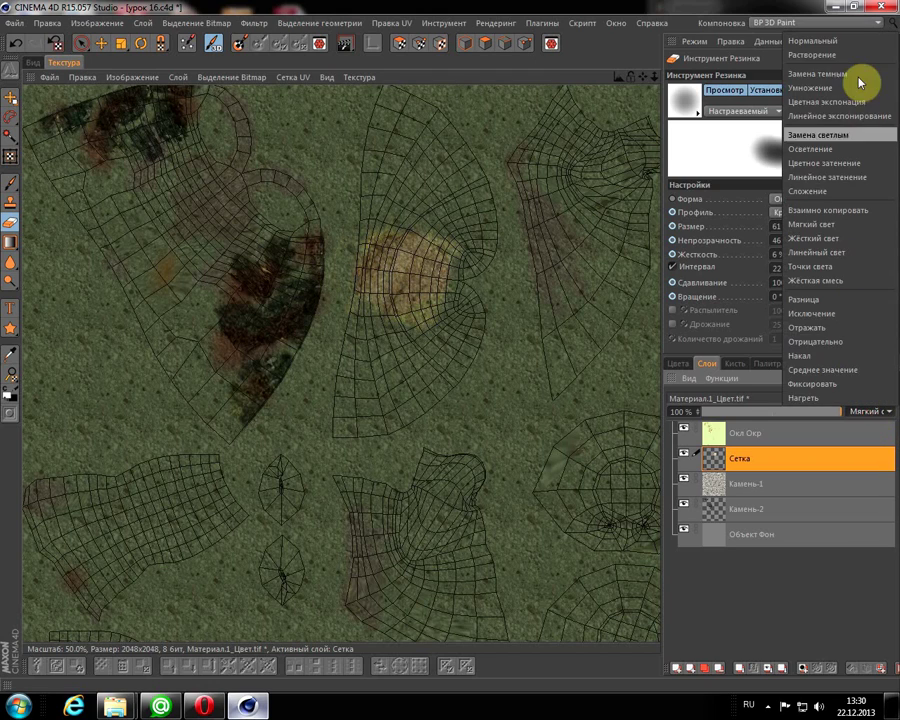
{"action": "left_click", "coordinate": [857, 54]}
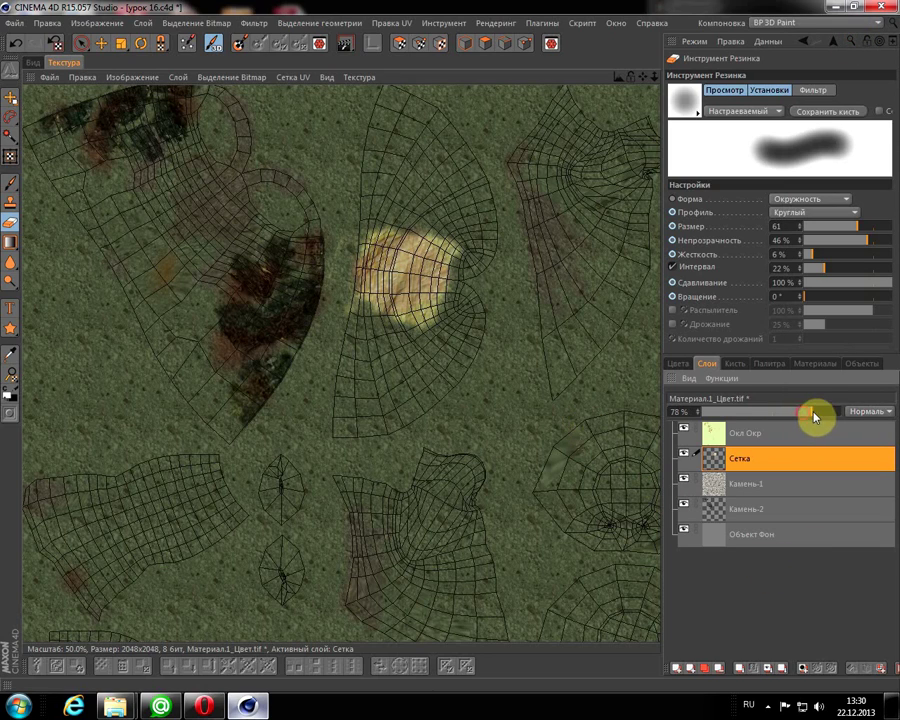
{"action": "left_click_drag", "start_coordinate": [851, 416], "coordinate": [810, 418]}
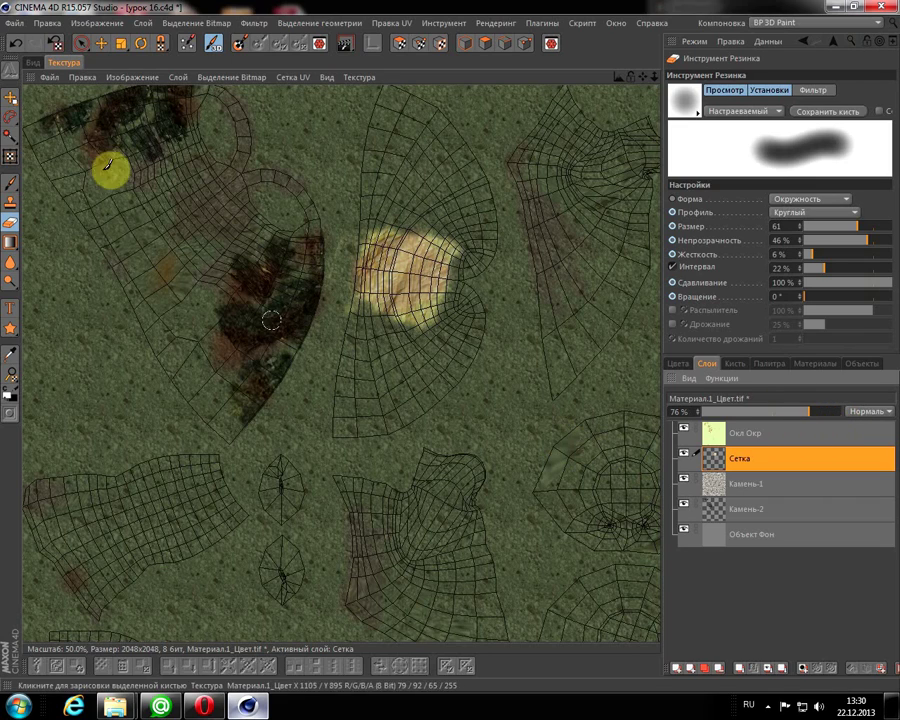
{"action": "left_click", "coordinate": [34, 66]}
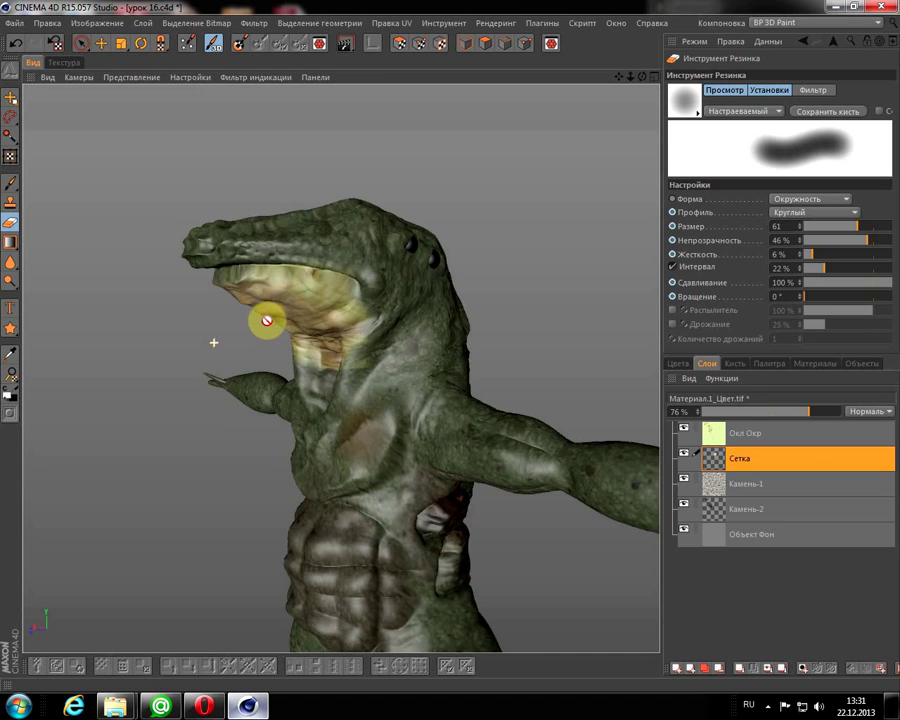
- Erase the throat patch's hard edges on the neck below the jaw
{"action": "mouse_move", "coordinate": [267, 320]}
{"action": "left_mouse_down", "text": "alt"}
{"action": "mouse_move", "coordinate": [314, 316]}
{"action": "mouse_move", "coordinate": [704, 126]}
{"action": "left_mouse_up", "text": "alt"}
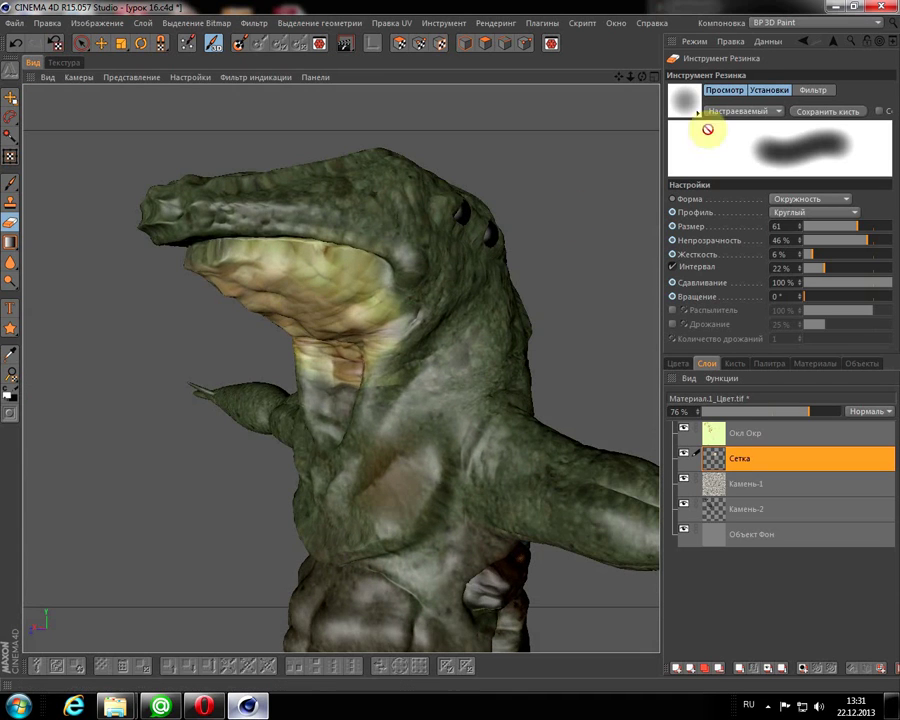
{"action": "key", "text": "ctrl+shift+z"}
{"action": "scroll", "coordinate": [305, 345], "scroll_direction": "up", "scroll_amount": 3}
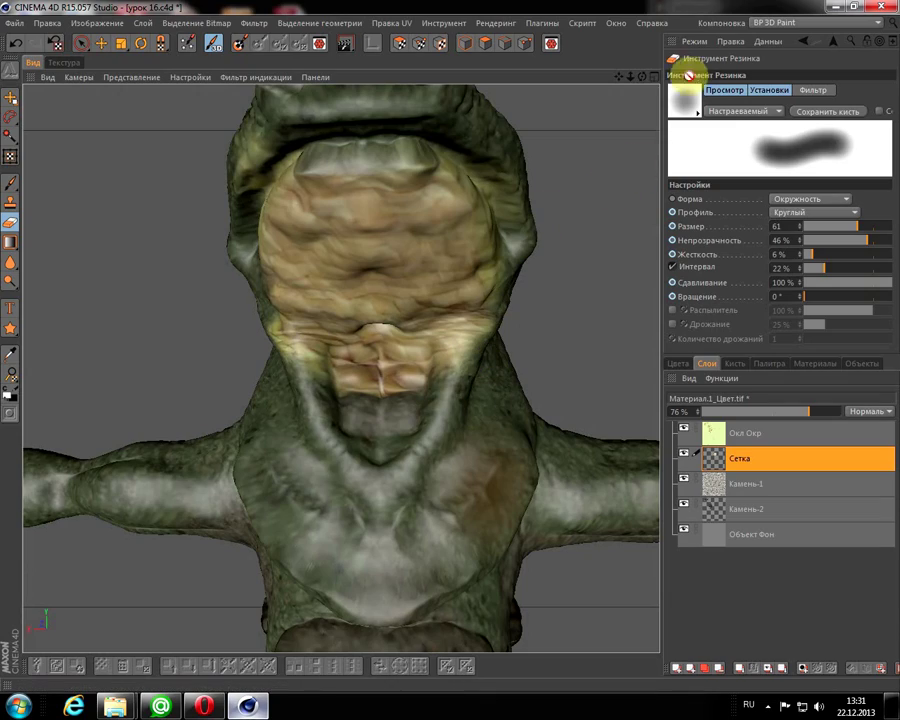
{"action": "mouse_move", "coordinate": [641, 77]}
{"action": "left_mouse_down"}
{"action": "mouse_move", "coordinate": [673, 95]}
{"action": "mouse_move", "coordinate": [567, 43]}
{"action": "mouse_move", "coordinate": [388, 227]}
{"action": "left_mouse_up"}
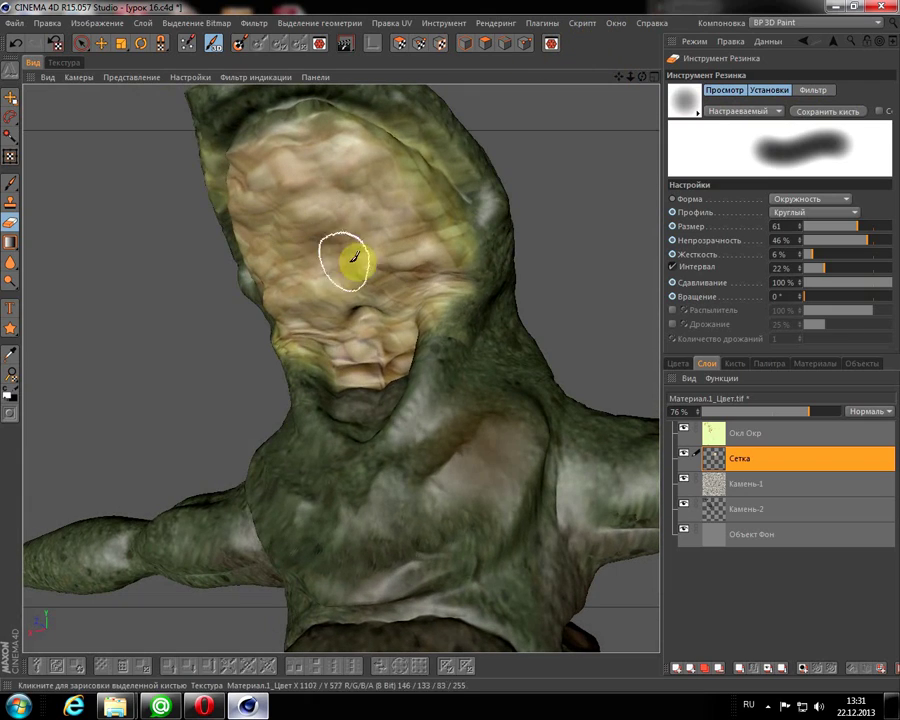
{"action": "mouse_move", "coordinate": [310, 306]}
{"action": "left_mouse_down"}
{"action": "mouse_move", "coordinate": [425, 345]}
{"action": "mouse_move", "coordinate": [300, 290]}
{"action": "mouse_move", "coordinate": [340, 316]}
{"action": "left_mouse_up"}
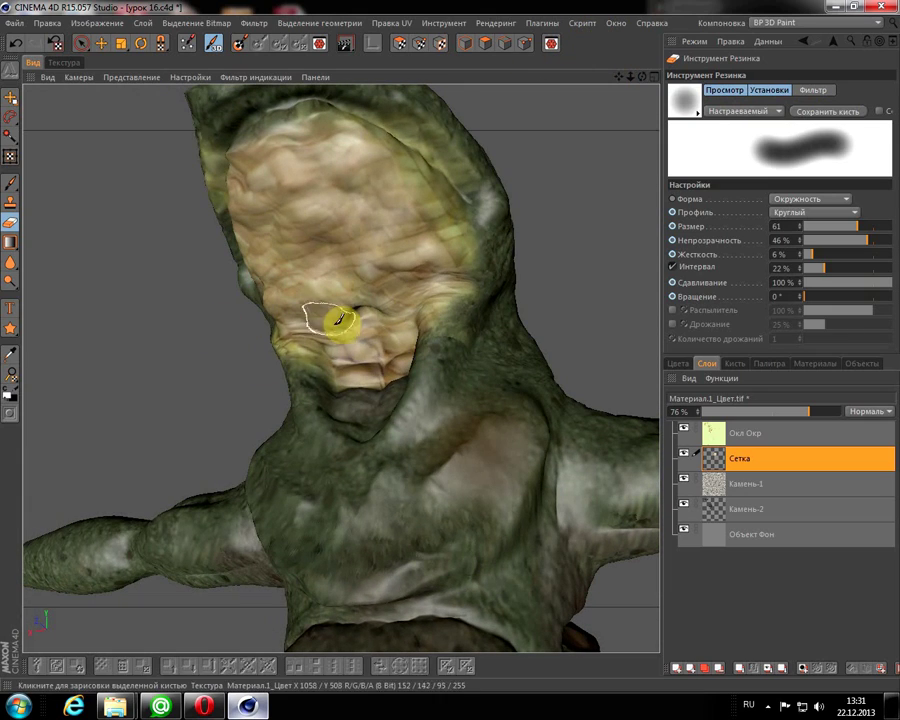
{"action": "left_click_drag", "start_coordinate": [645, 82], "coordinate": [701, 165]}
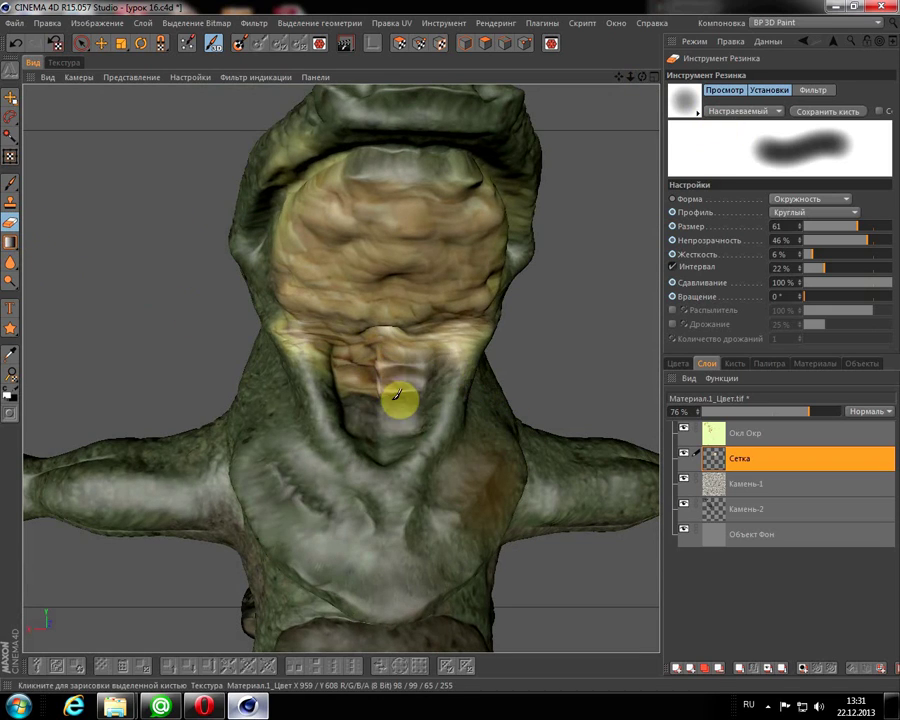
{"action": "left_click_drag", "start_coordinate": [402, 392], "coordinate": [330, 380]}
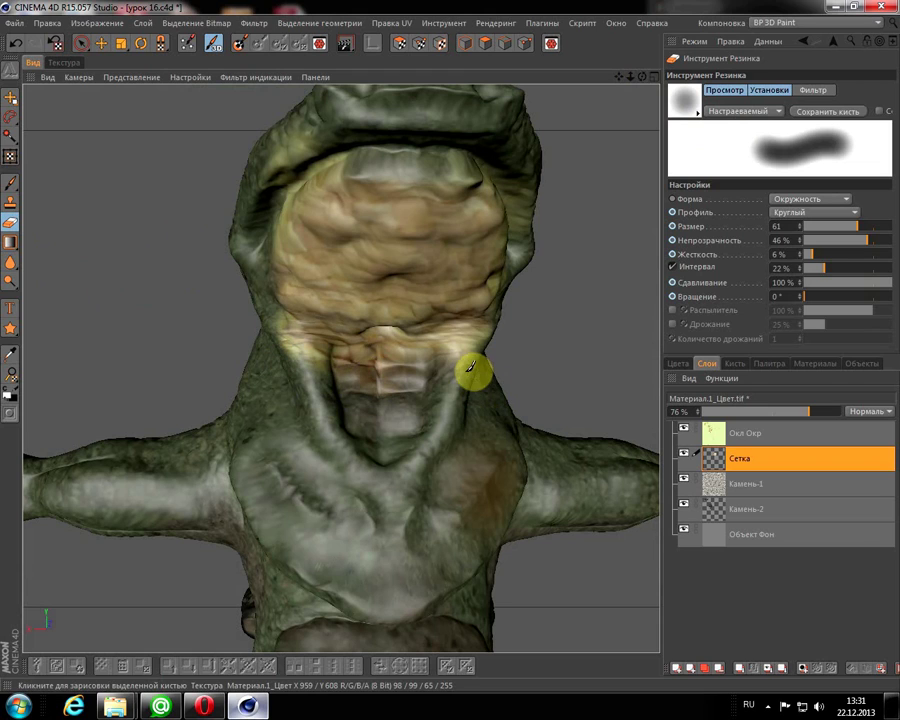
{"action": "left_click_drag", "start_coordinate": [422, 396], "coordinate": [452, 377]}
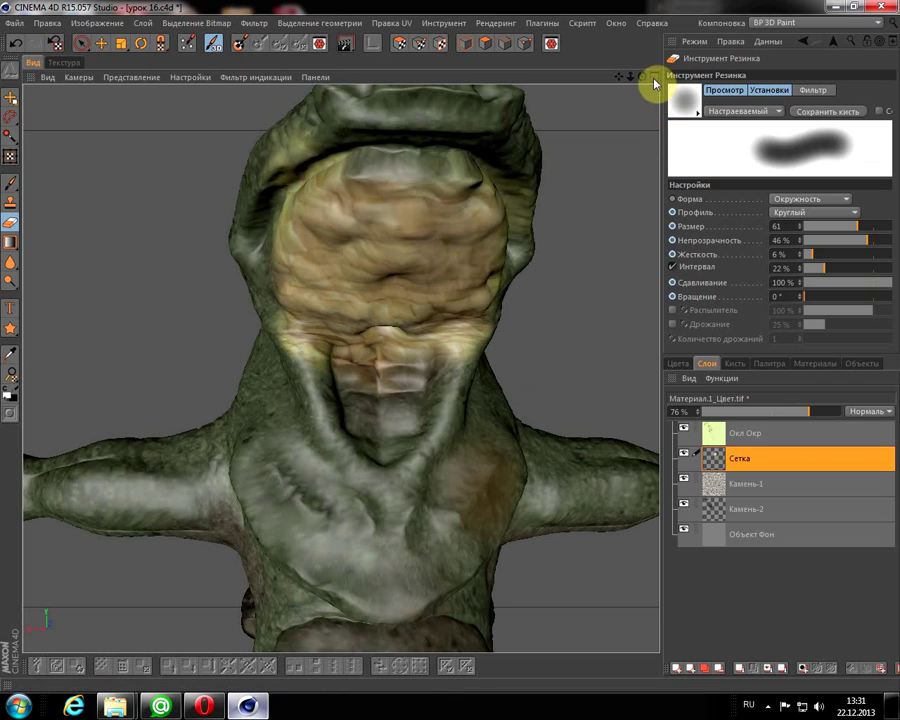
- Erase the yellowish area under the upper lip and soften the patch edge near the cheek
{"action": "scroll", "coordinate": [616, 112], "scroll_direction": "down", "scroll_amount": 2}
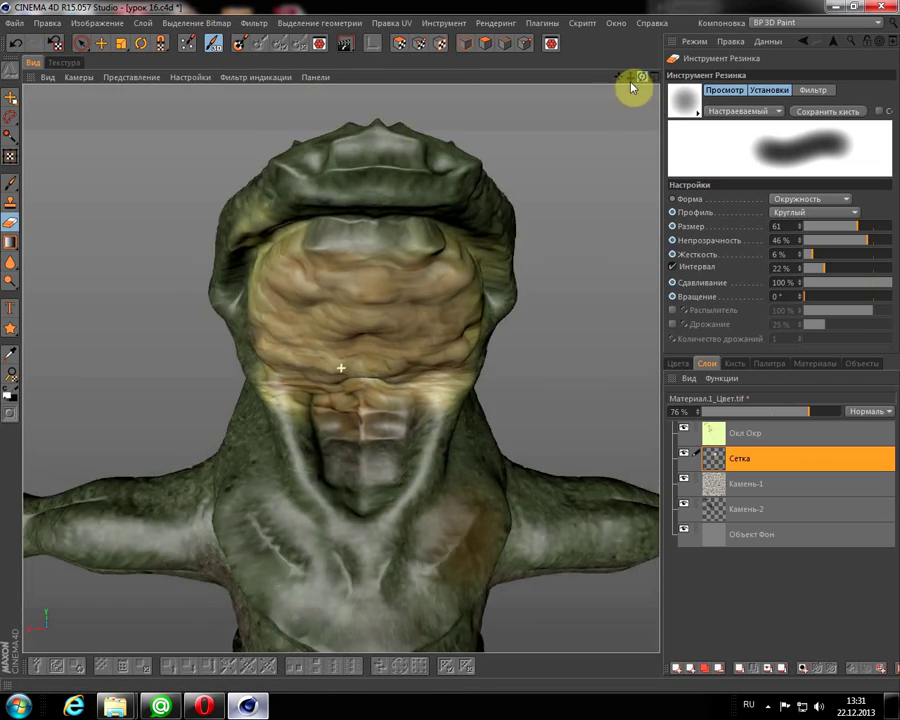
{"action": "left_click_drag", "start_coordinate": [635, 90], "coordinate": [518, 92], "text": "alt"}
{"action": "right_click_drag", "start_coordinate": [518, 92], "coordinate": [502, 237], "text": "alt"}
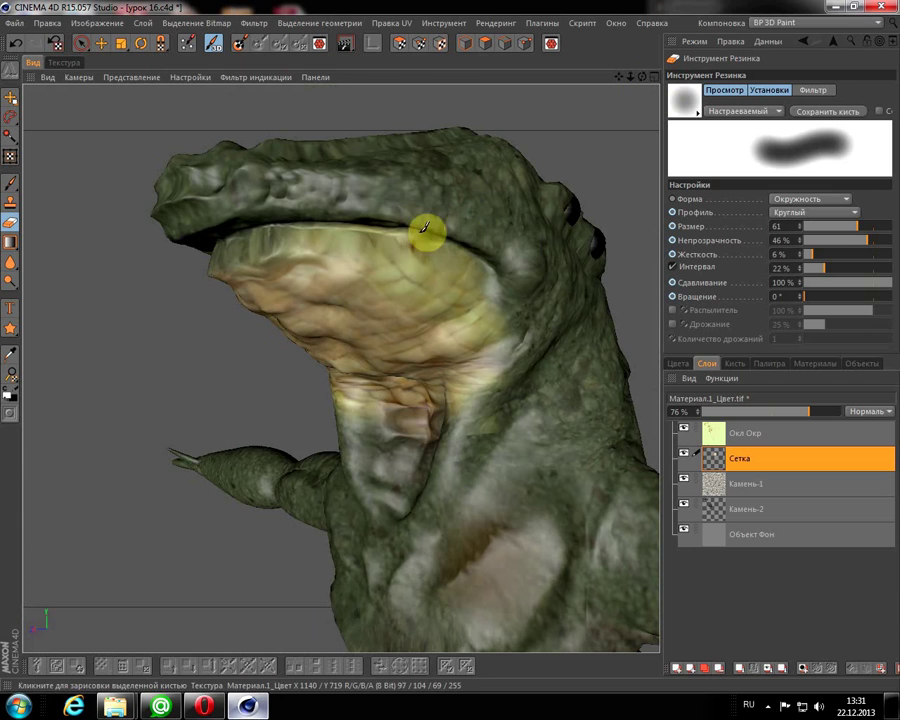
{"action": "left_click_drag", "start_coordinate": [320, 225], "coordinate": [482, 257]}
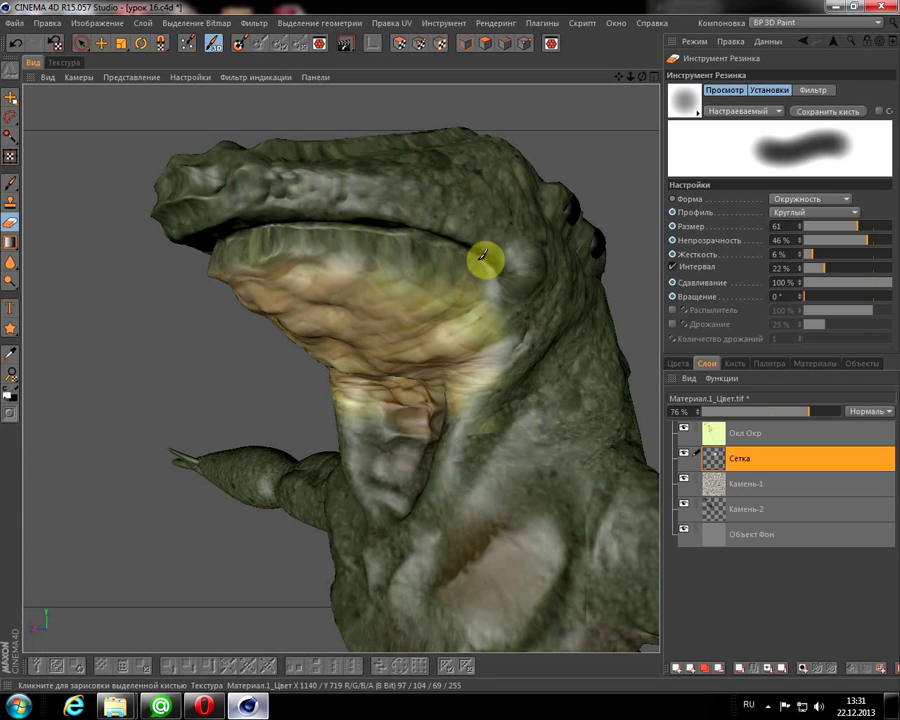
{"action": "mouse_move", "coordinate": [643, 76]}
{"action": "left_mouse_down"}
{"action": "mouse_move", "coordinate": [770, 88]}
{"action": "mouse_move", "coordinate": [886, 84]}
{"action": "left_mouse_up"}
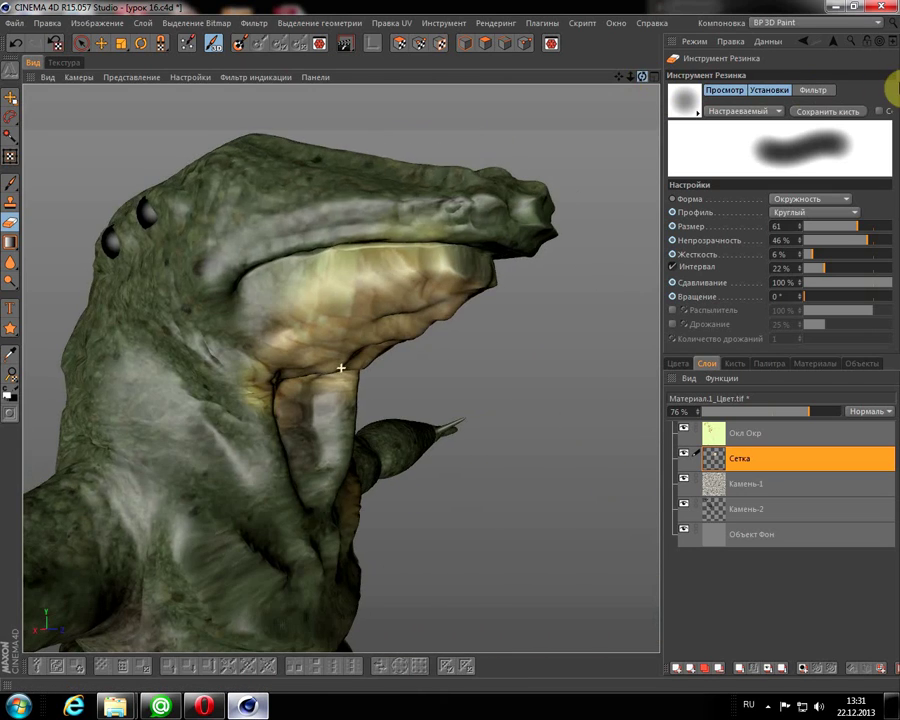
{"action": "mouse_move", "coordinate": [408, 236]}
{"action": "left_mouse_down"}
{"action": "mouse_move", "coordinate": [346, 253]}
{"action": "mouse_move", "coordinate": [428, 251]}
{"action": "mouse_move", "coordinate": [452, 235]}
{"action": "mouse_move", "coordinate": [367, 238]}
{"action": "left_mouse_up"}
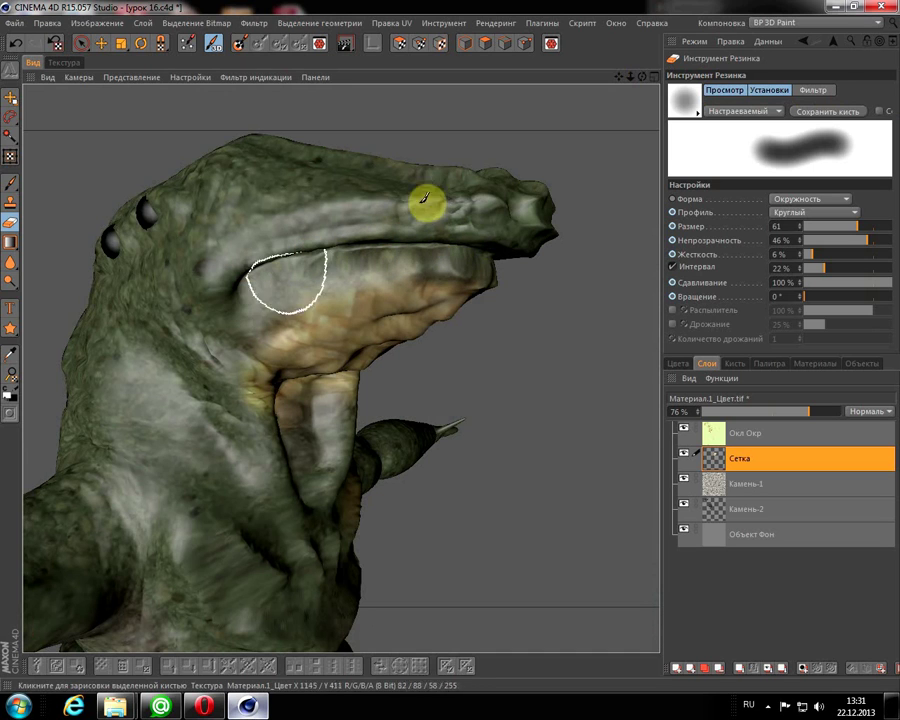
{"action": "mouse_move", "coordinate": [643, 76]}
{"action": "left_mouse_down"}
{"action": "mouse_move", "coordinate": [663, 28]}
{"action": "mouse_move", "coordinate": [502, 30]}
{"action": "mouse_move", "coordinate": [474, 10]}
{"action": "mouse_move", "coordinate": [492, 37]}
{"action": "mouse_move", "coordinate": [376, 80]}
{"action": "mouse_move", "coordinate": [476, 207]}
{"action": "left_mouse_up"}
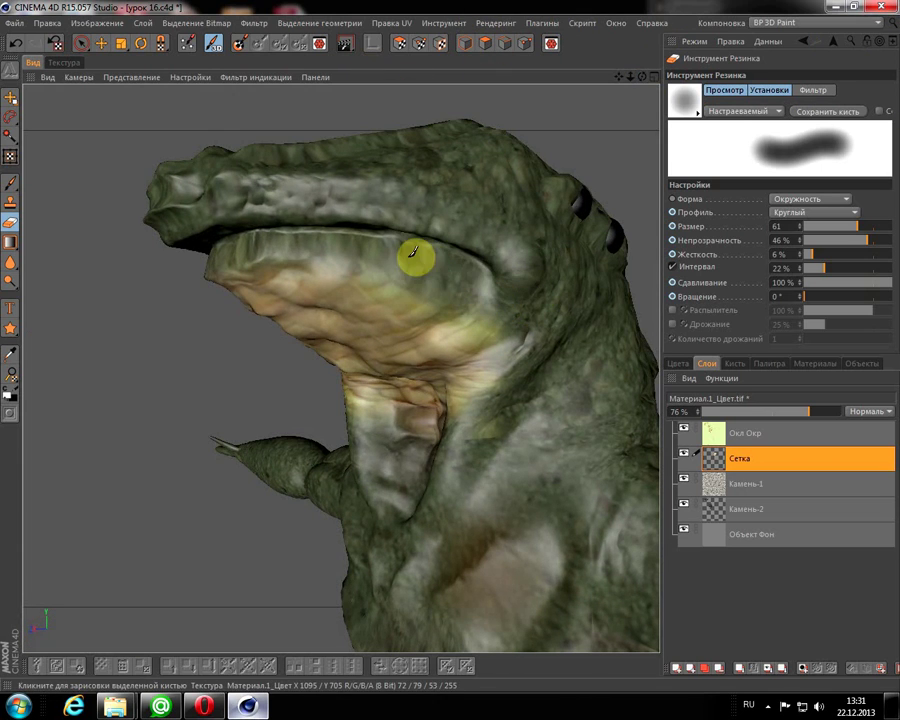
{"action": "mouse_move", "coordinate": [445, 215]}
{"action": "left_mouse_down"}
{"action": "mouse_move", "coordinate": [496, 202]}
{"action": "mouse_move", "coordinate": [495, 400]}
{"action": "mouse_move", "coordinate": [509, 425]}
{"action": "left_mouse_up"}
{"action": "left_click_drag", "start_coordinate": [560, 350], "coordinate": [580, 372]}
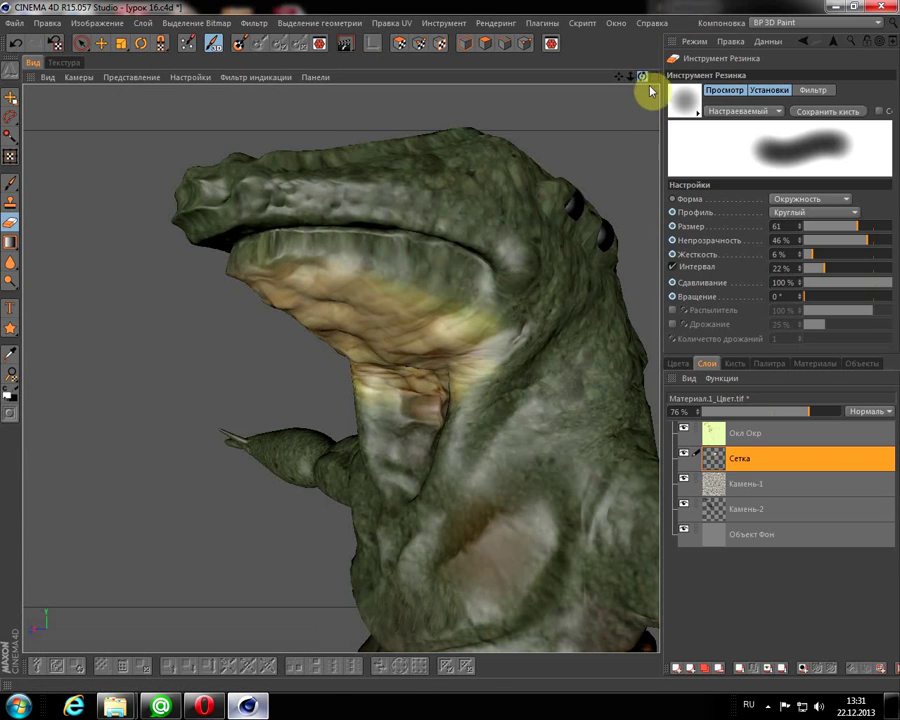
{"action": "mouse_move", "coordinate": [649, 88]}
{"action": "left_mouse_down"}
{"action": "mouse_move", "coordinate": [605, 105]}
{"action": "mouse_move", "coordinate": [155, 405]}
{"action": "left_mouse_up"}
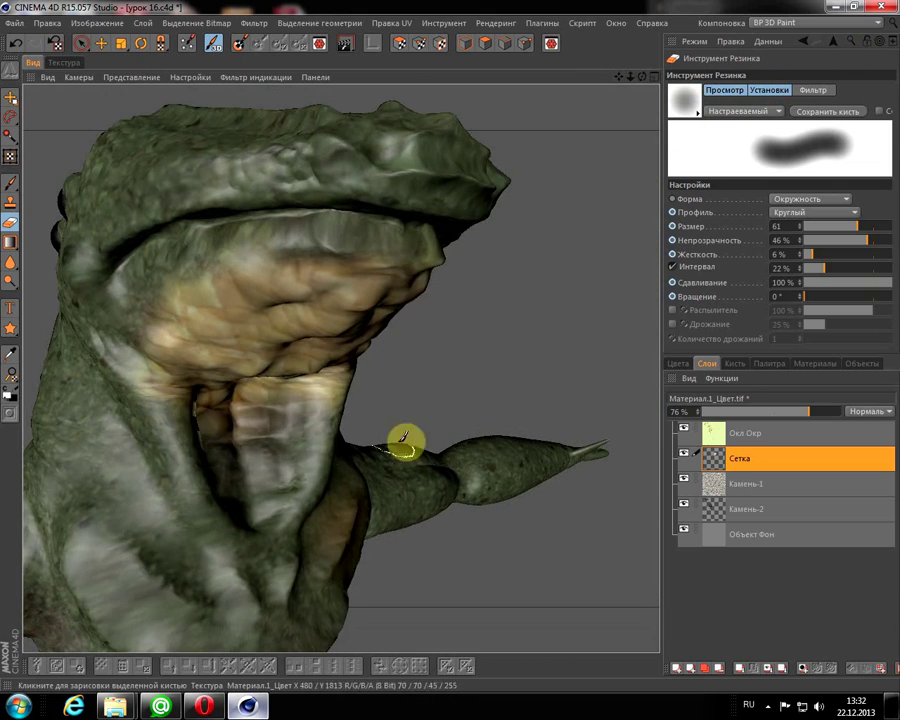
{"action": "mouse_move", "coordinate": [641, 77]}
{"action": "left_mouse_down"}
{"action": "mouse_move", "coordinate": [631, 42]}
{"action": "mouse_move", "coordinate": [560, 87]}
{"action": "mouse_move", "coordinate": [416, 64]}
{"action": "mouse_move", "coordinate": [348, 44]}
{"action": "mouse_move", "coordinate": [362, 10]}
{"action": "mouse_move", "coordinate": [504, 60]}
{"action": "mouse_move", "coordinate": [524, 76]}
{"action": "mouse_move", "coordinate": [405, 103]}
{"action": "left_mouse_up"}
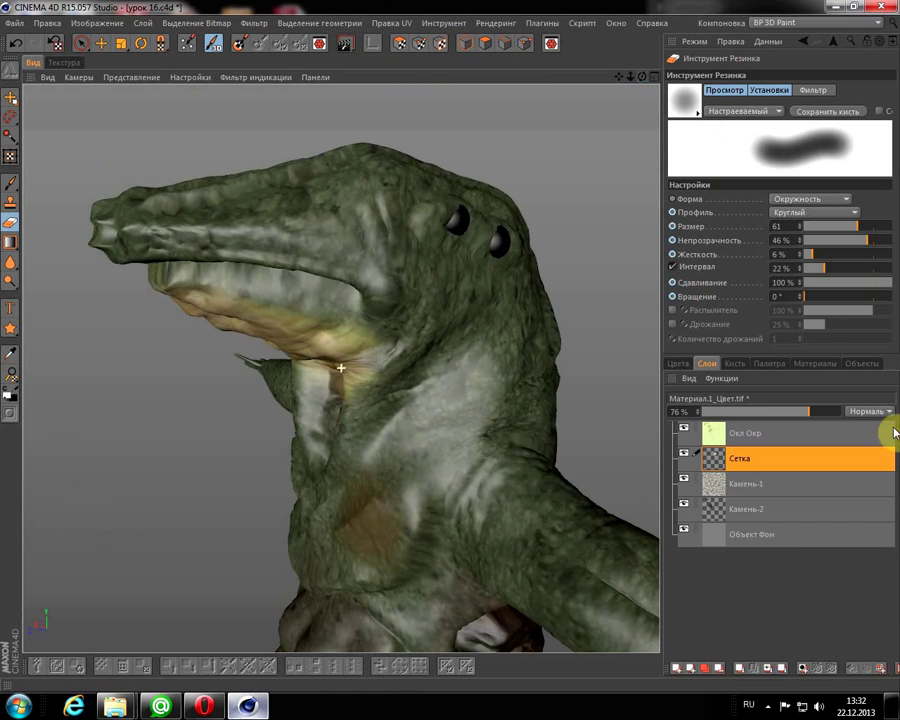
- Set the Сетка layer opacity to about 72%, viewing the throat from below
{"action": "mouse_move", "coordinate": [810, 412]}
{"action": "left_mouse_down"}
{"action": "mouse_move", "coordinate": [788, 418]}
{"action": "mouse_move", "coordinate": [818, 416]}
{"action": "mouse_move", "coordinate": [766, 418]}
{"action": "left_mouse_up"}
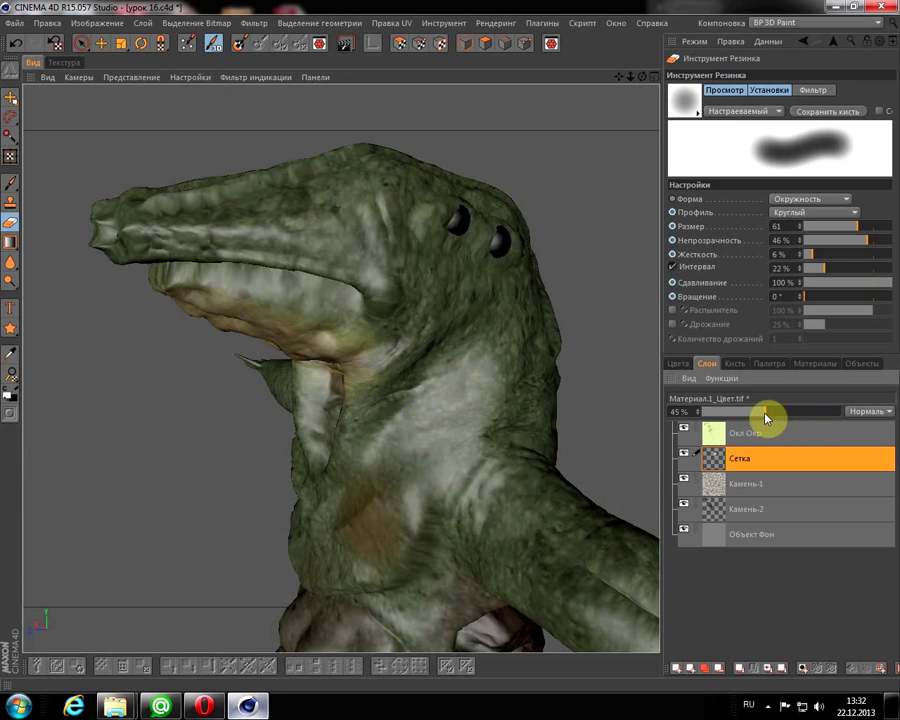
{"action": "left_click_drag", "start_coordinate": [646, 76], "coordinate": [823, 356]}
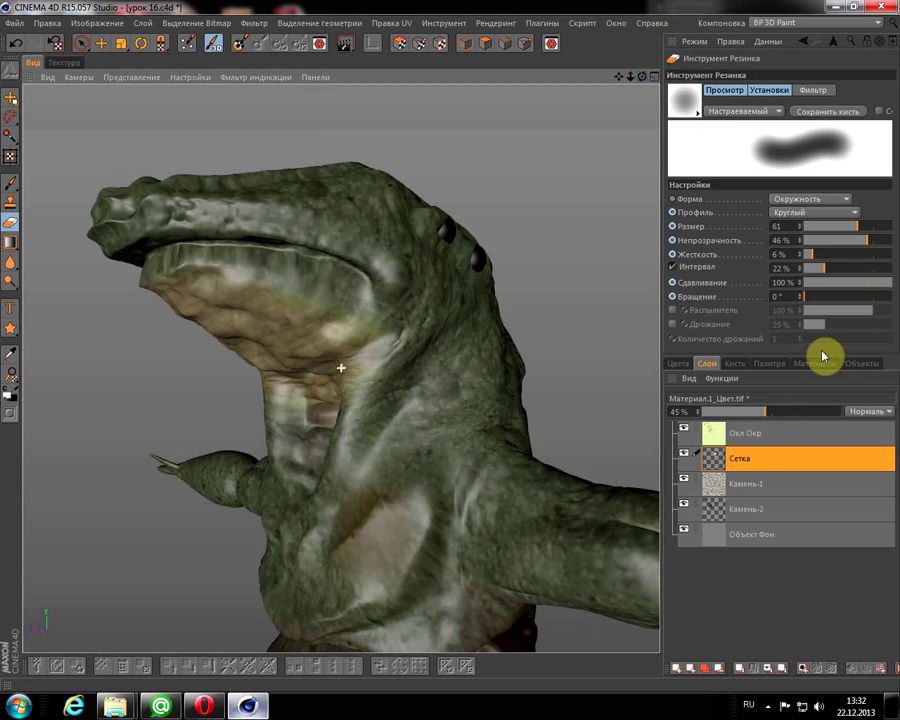
{"action": "mouse_move", "coordinate": [770, 411]}
{"action": "left_mouse_down"}
{"action": "mouse_move", "coordinate": [798, 413]}
{"action": "mouse_move", "coordinate": [766, 414]}
{"action": "mouse_move", "coordinate": [797, 422]}
{"action": "left_mouse_up"}
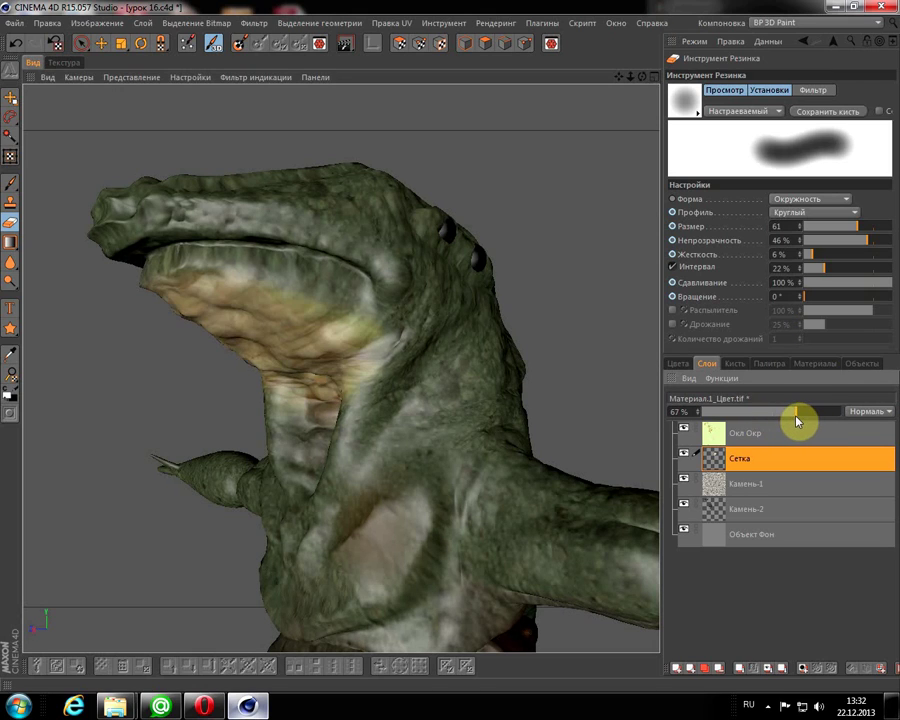
- Try Сложение and Исключение blend modes on Сетка, then restore Нормаль blending
{"action": "left_click", "coordinate": [866, 412]}
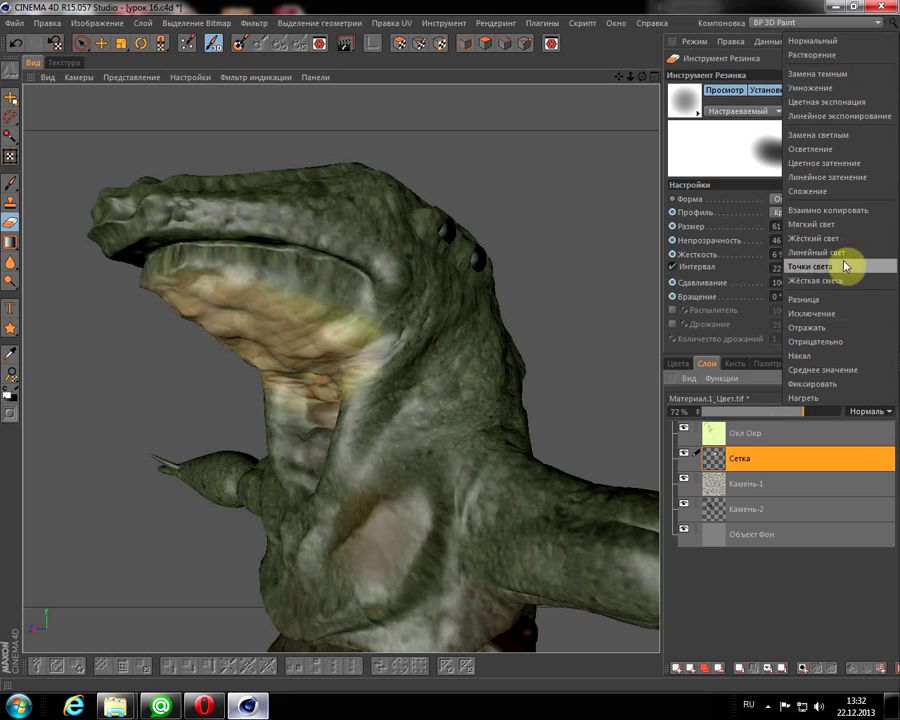
{"action": "left_click", "coordinate": [826, 192]}
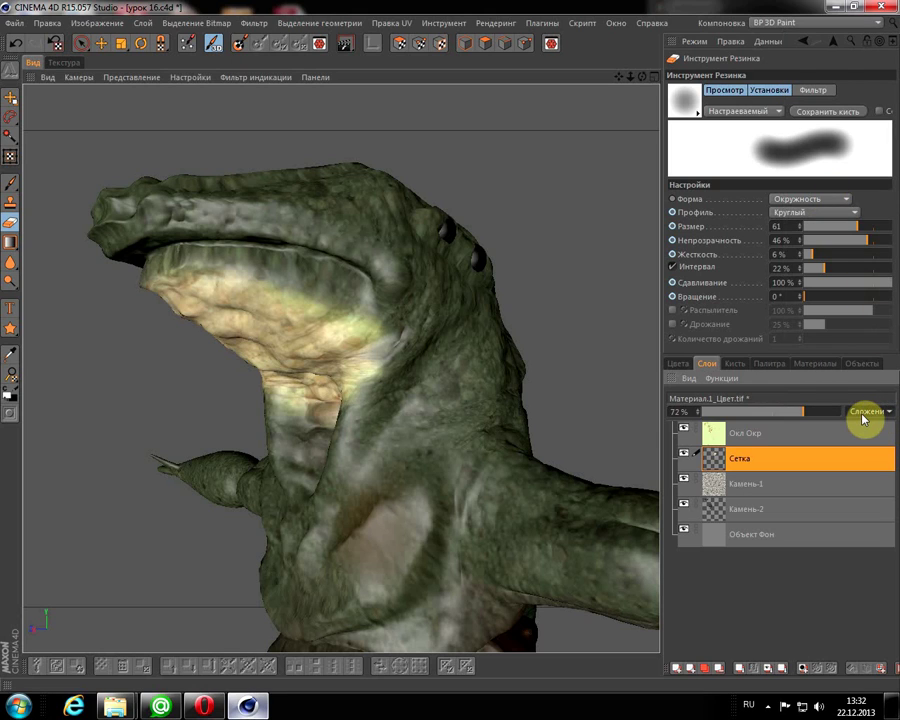
{"action": "left_click", "coordinate": [864, 412]}
{"action": "left_click", "coordinate": [852, 315]}
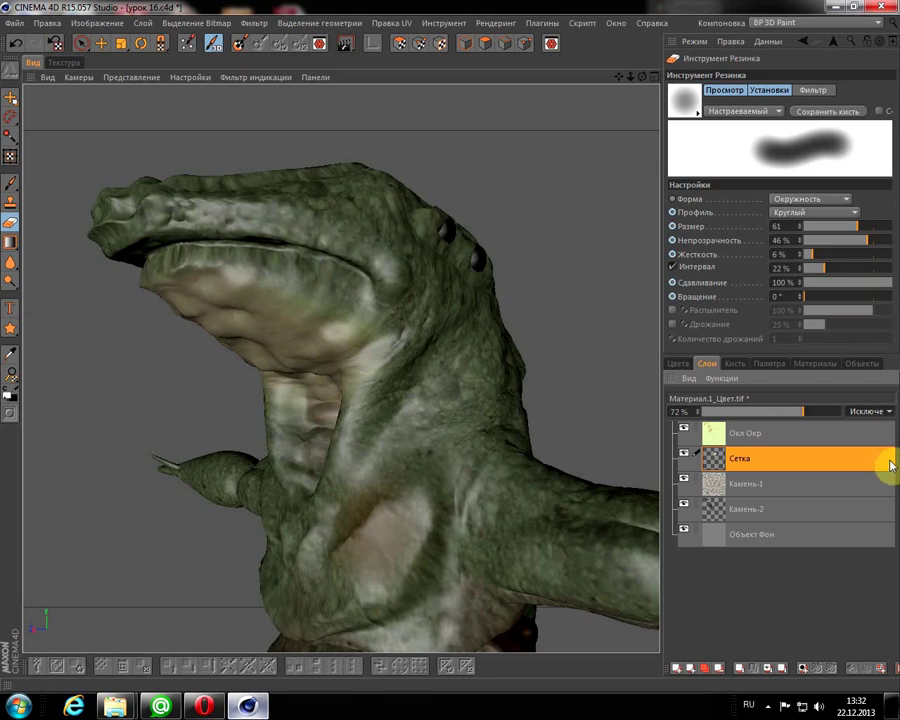
{"action": "left_click", "coordinate": [862, 412]}
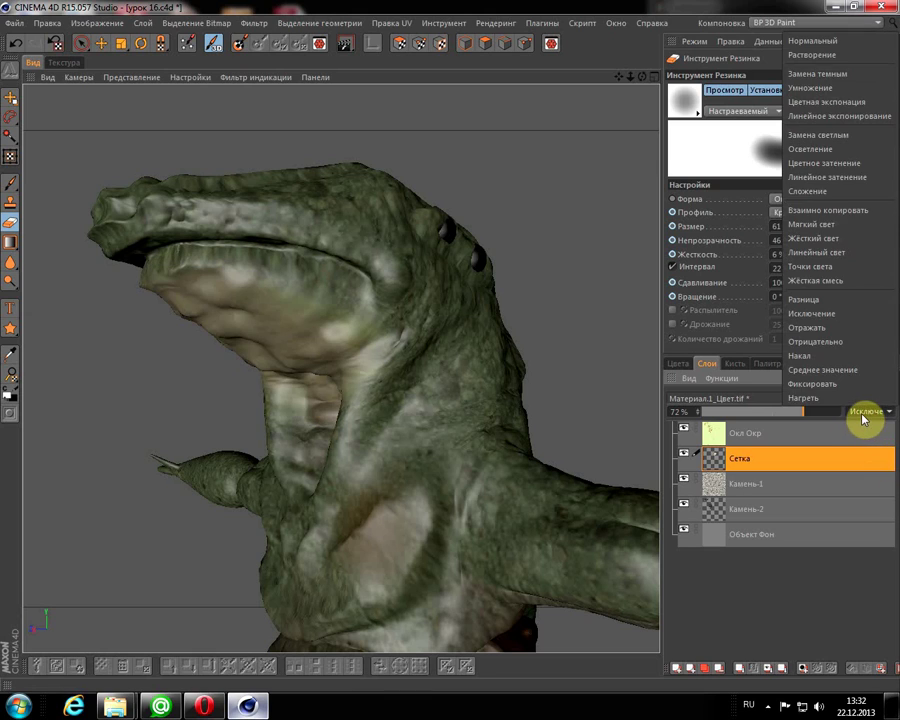
{"action": "left_click", "coordinate": [831, 43]}
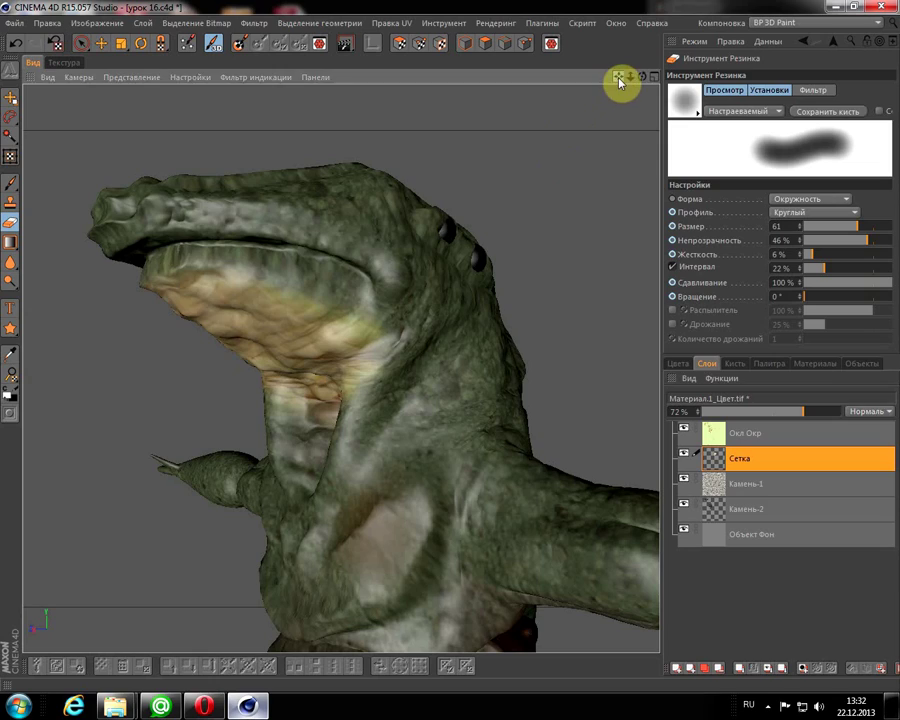
- Turn the view toward the arm and add a new layer named 11 above Сетка
{"action": "mouse_move", "coordinate": [619, 77]}
{"action": "left_mouse_down"}
{"action": "mouse_move", "coordinate": [551, 58]}
{"action": "mouse_move", "coordinate": [526, 40]}
{"action": "left_mouse_up"}
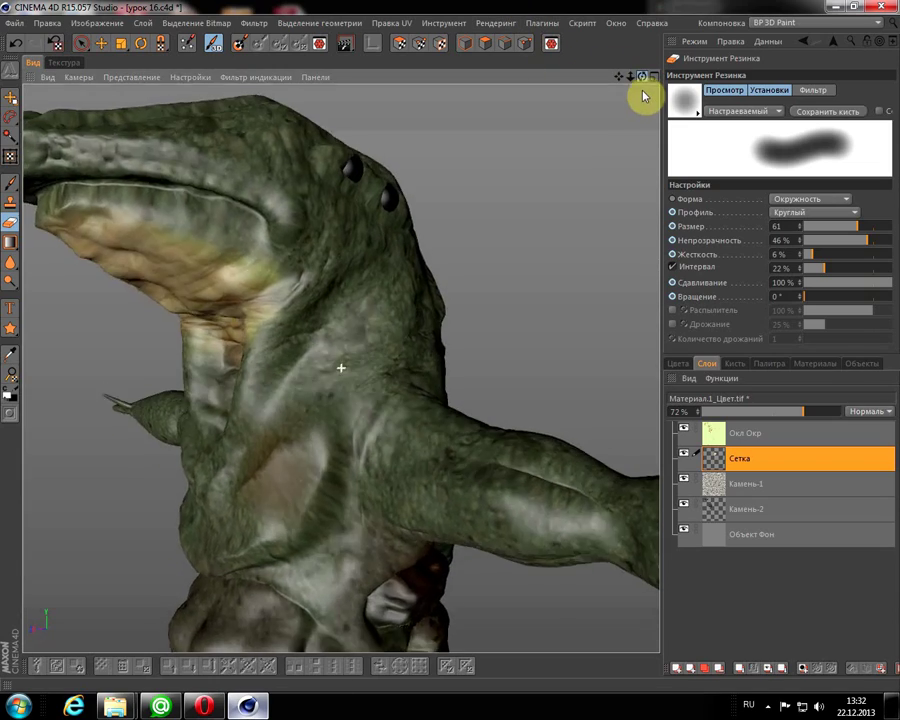
{"action": "mouse_move", "coordinate": [643, 95]}
{"action": "left_mouse_down"}
{"action": "mouse_move", "coordinate": [677, 168]}
{"action": "mouse_move", "coordinate": [674, 156]}
{"action": "mouse_move", "coordinate": [664, 158]}
{"action": "mouse_move", "coordinate": [598, 238]}
{"action": "left_mouse_up"}
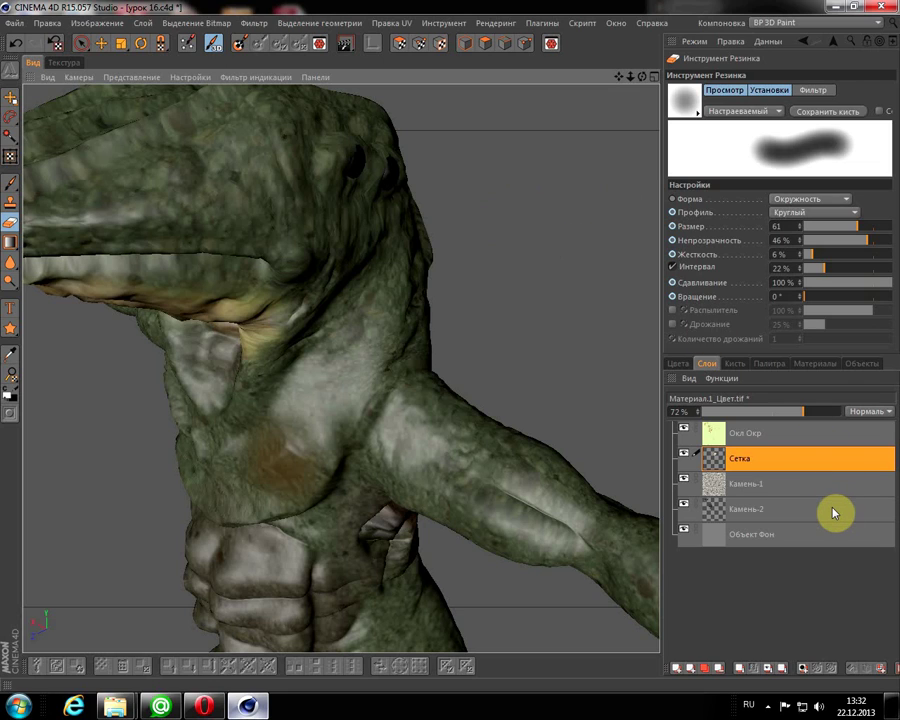
{"action": "left_click", "coordinate": [679, 670]}
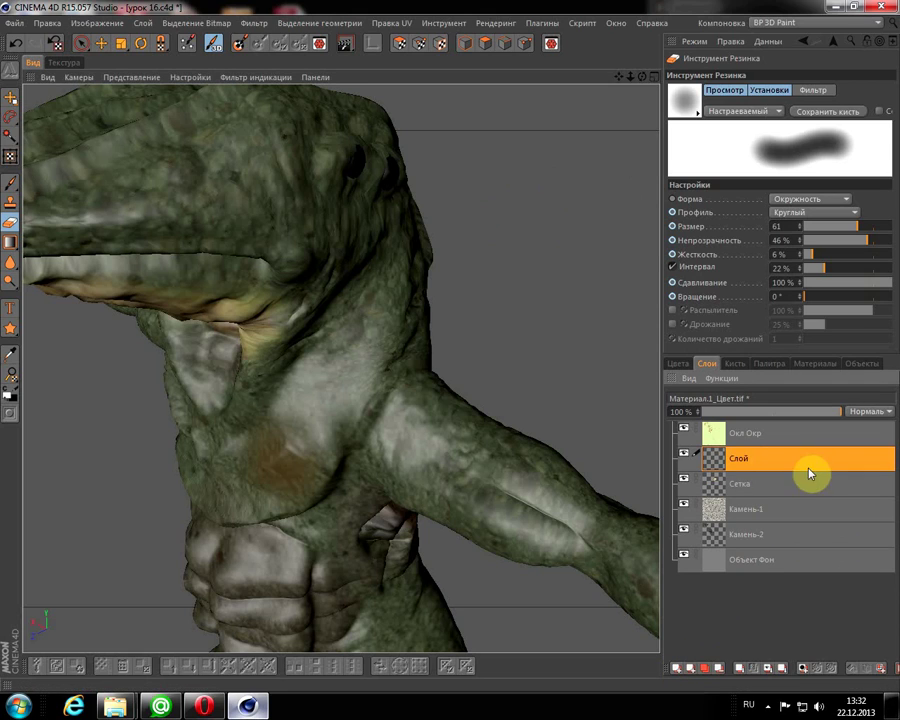
{"action": "double_click", "coordinate": [741, 462]}
{"action": "type", "text": "11"}
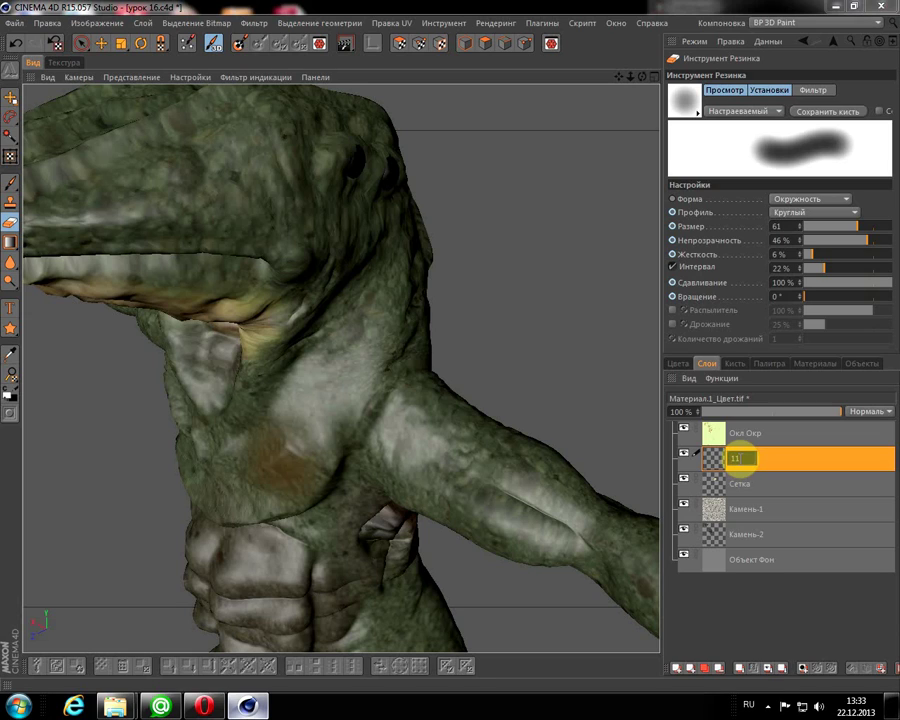
{"action": "key", "text": "Return"}
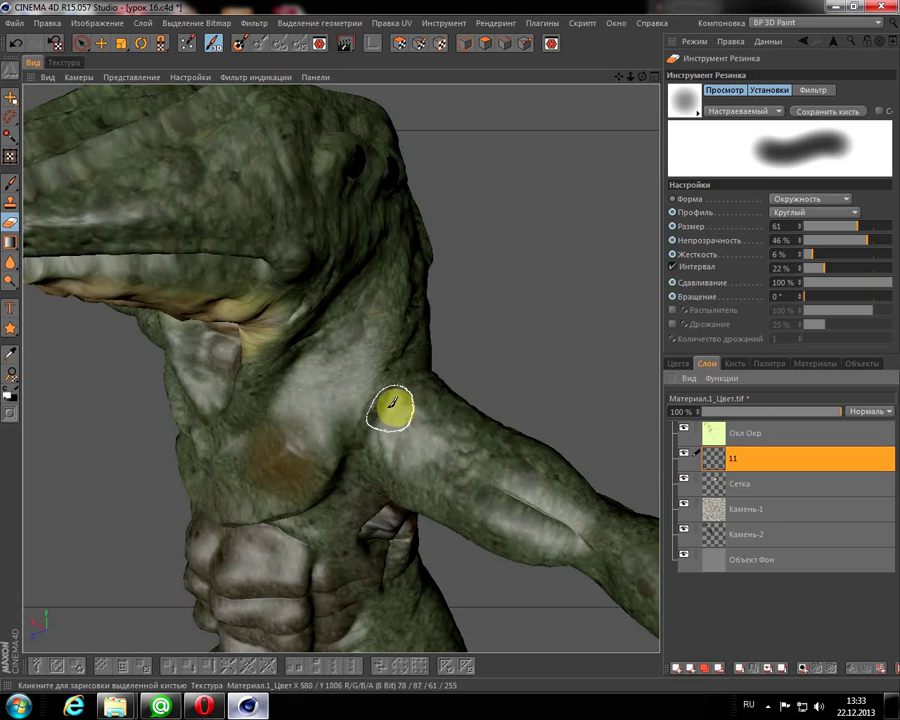
{"action": "left_click_drag", "start_coordinate": [369, 368], "coordinate": [362, 366], "text": "alt"}
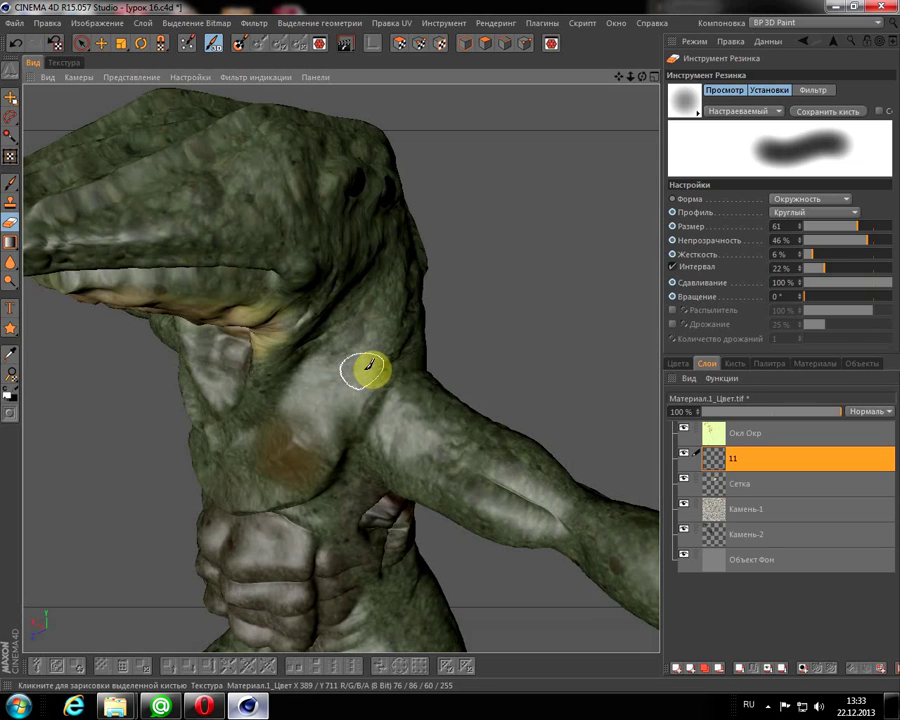
{"action": "left_click", "coordinate": [820, 25]}
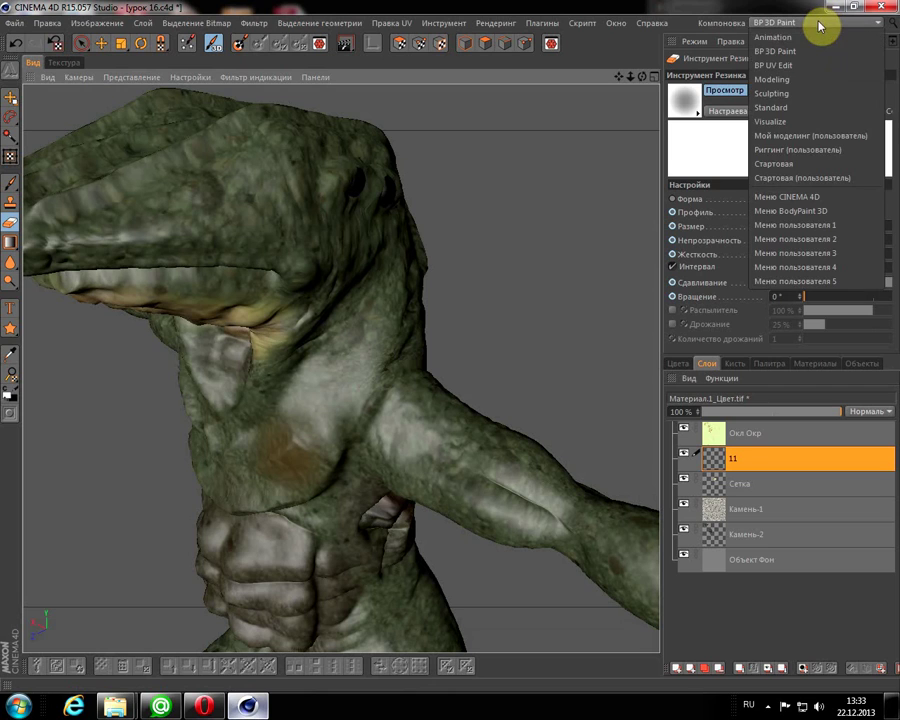
- Switch to the Sculpting layout and raise the subdivision level from 3 to 5
{"action": "left_click", "coordinate": [790, 94]}
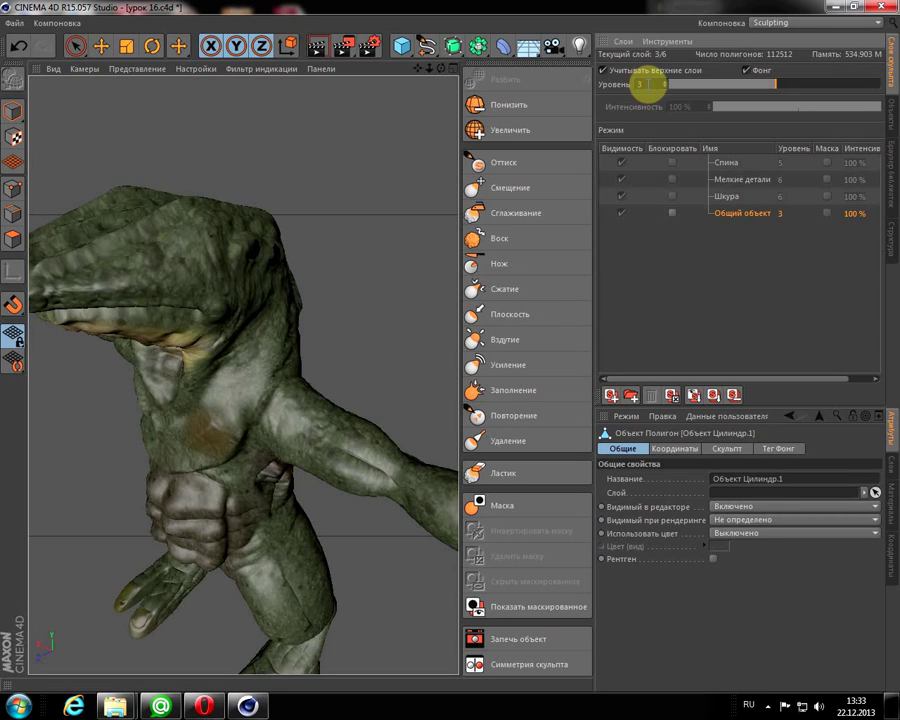
{"action": "left_click", "coordinate": [640, 84]}
{"action": "type", "text": "5"}
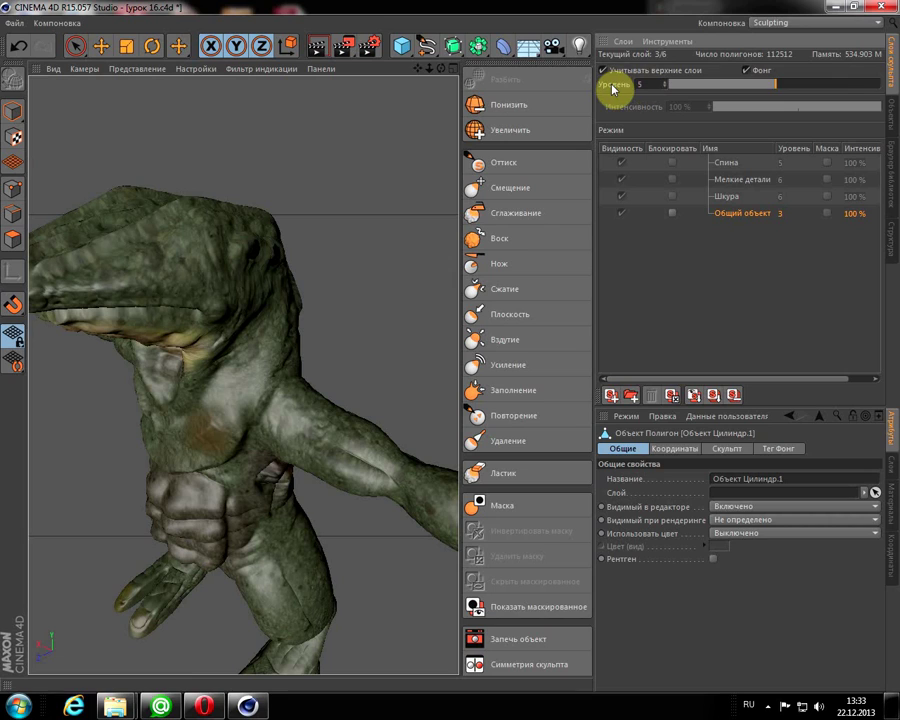
{"action": "left_click", "coordinate": [611, 84]}
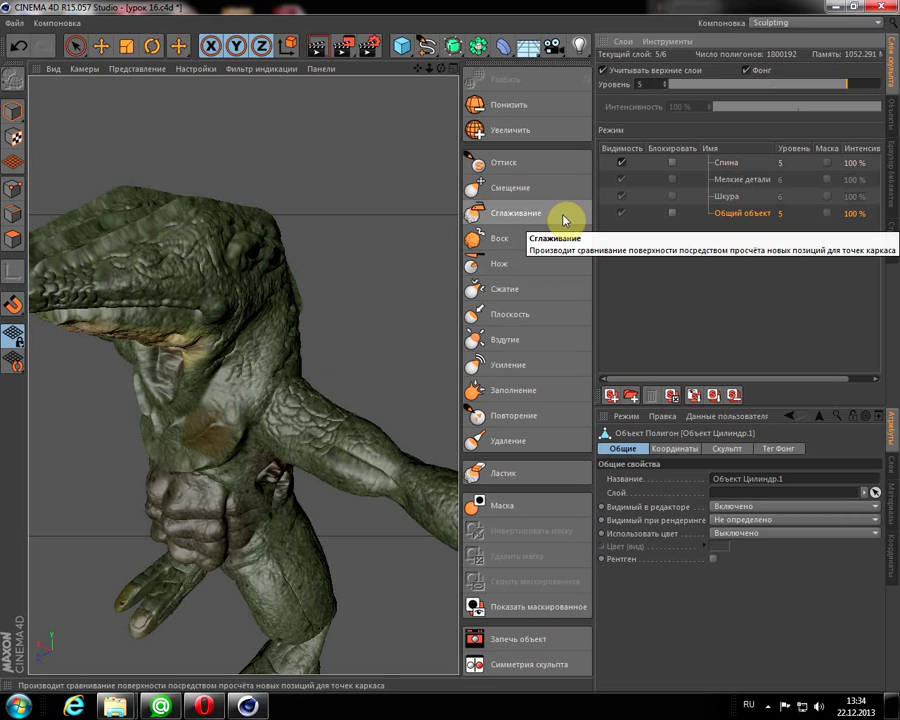
{"action": "left_click", "coordinate": [782, 24]}
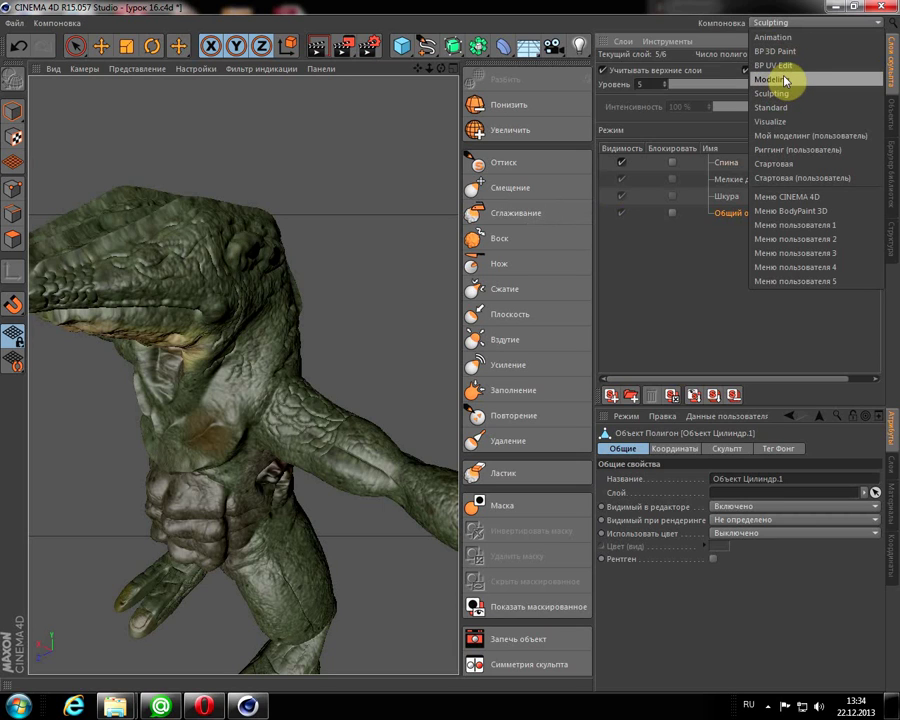
- Return to BP 3D Paint, select the creature, take the Brush and pick red (R166 G71 B71)
{"action": "left_click", "coordinate": [790, 52]}
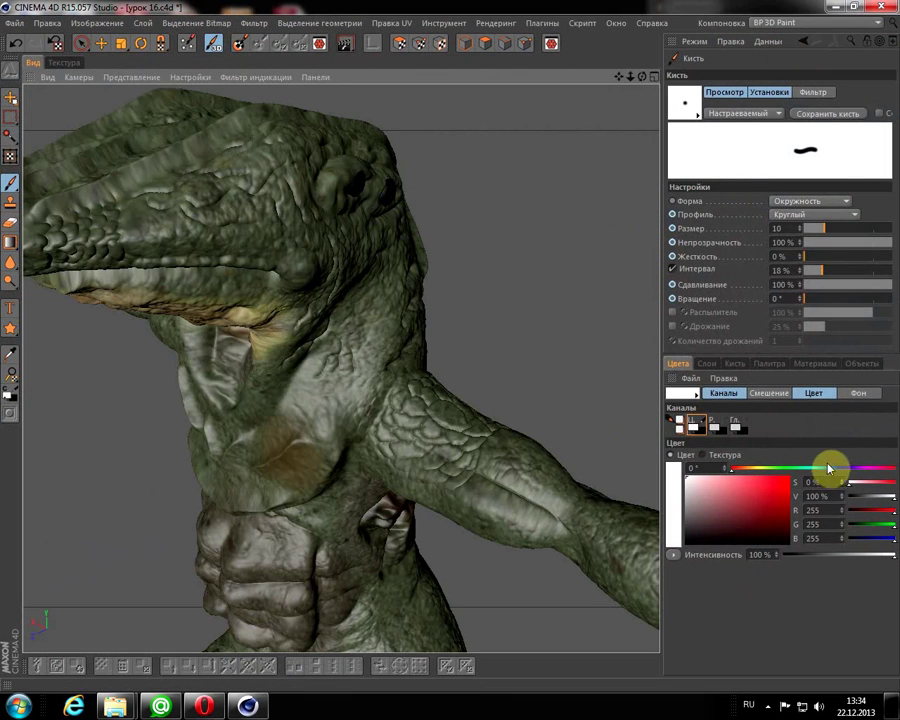
{"action": "left_click", "coordinate": [102, 44]}
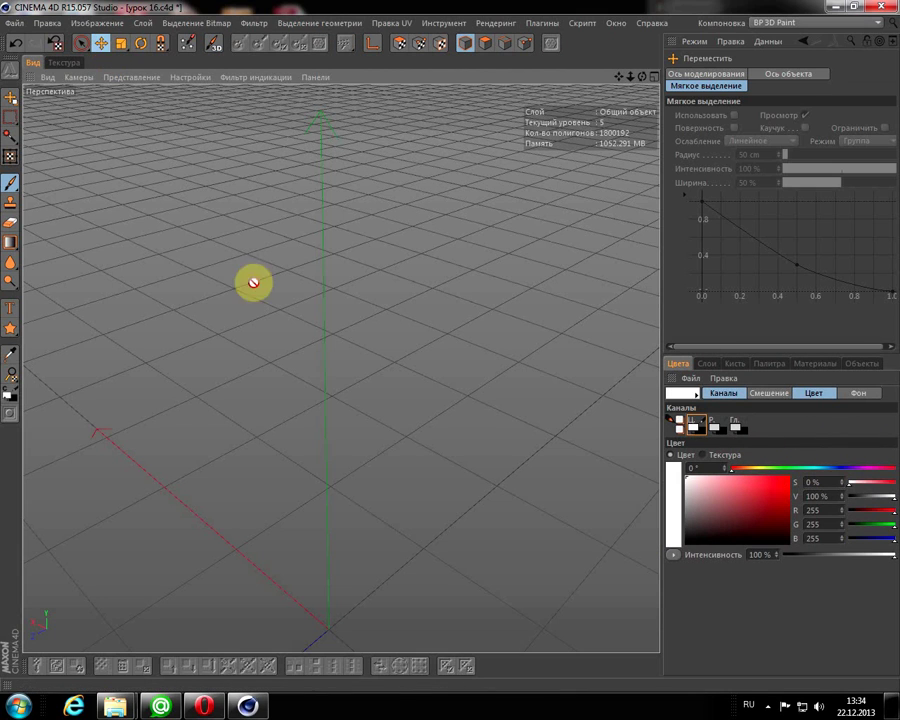
{"action": "left_click", "coordinate": [404, 376]}
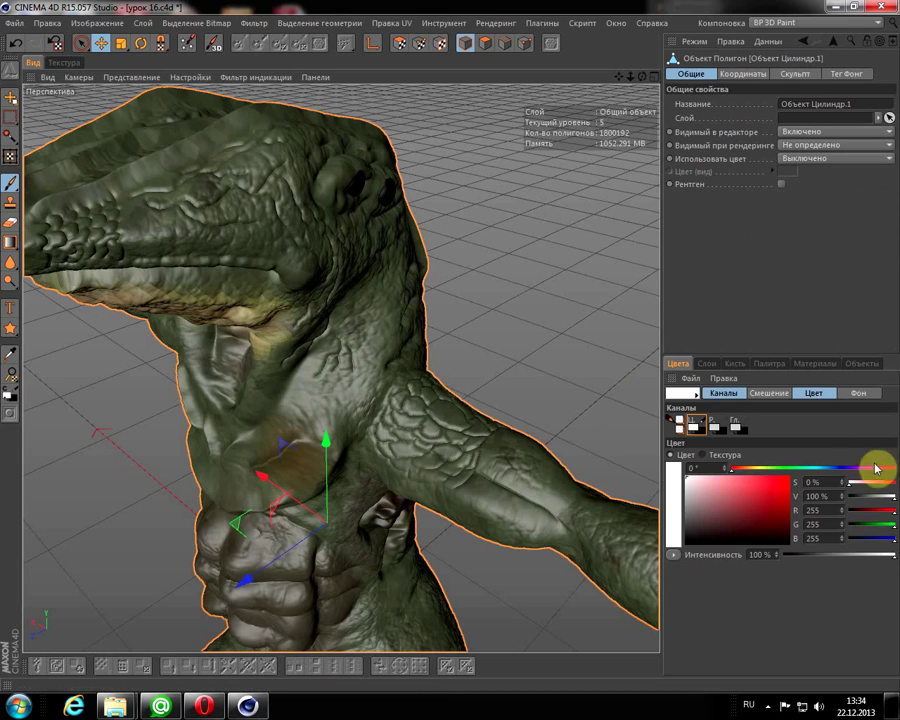
{"action": "left_click", "coordinate": [710, 364]}
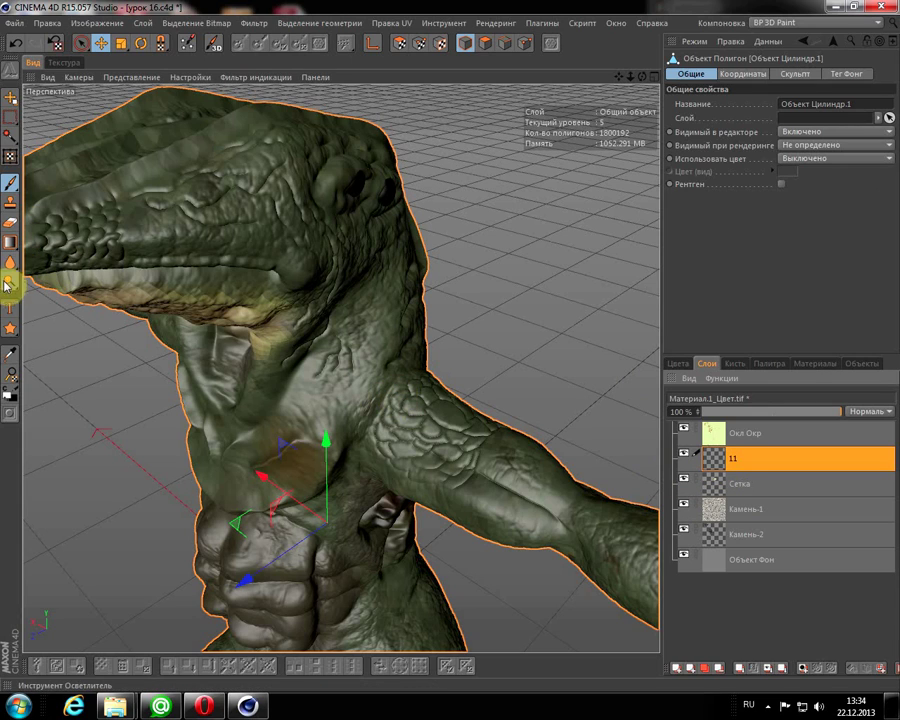
{"action": "left_click", "coordinate": [10, 184]}
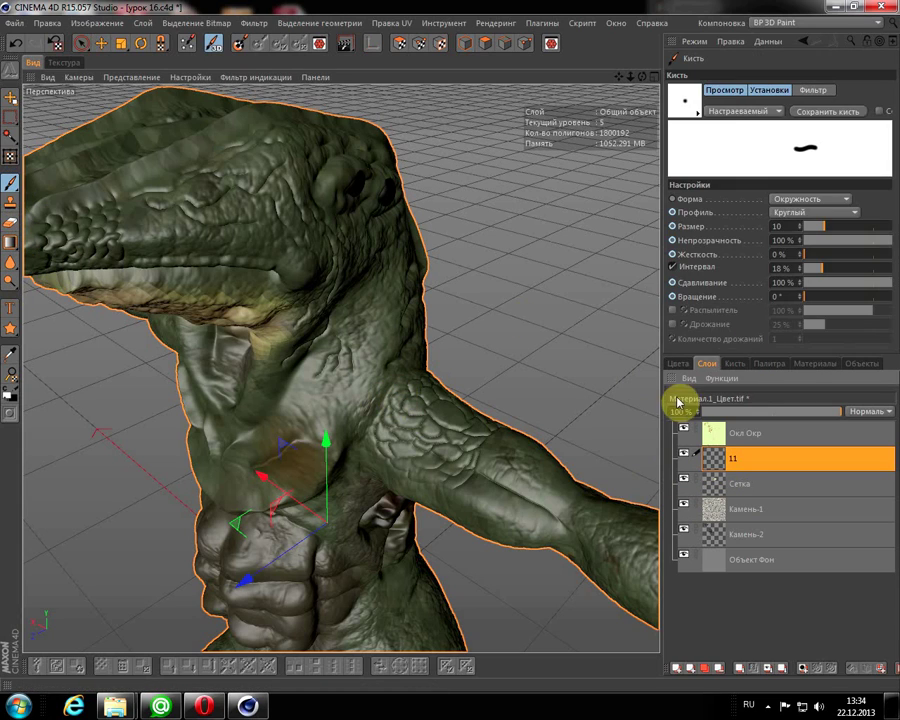
{"action": "left_click", "coordinate": [678, 363]}
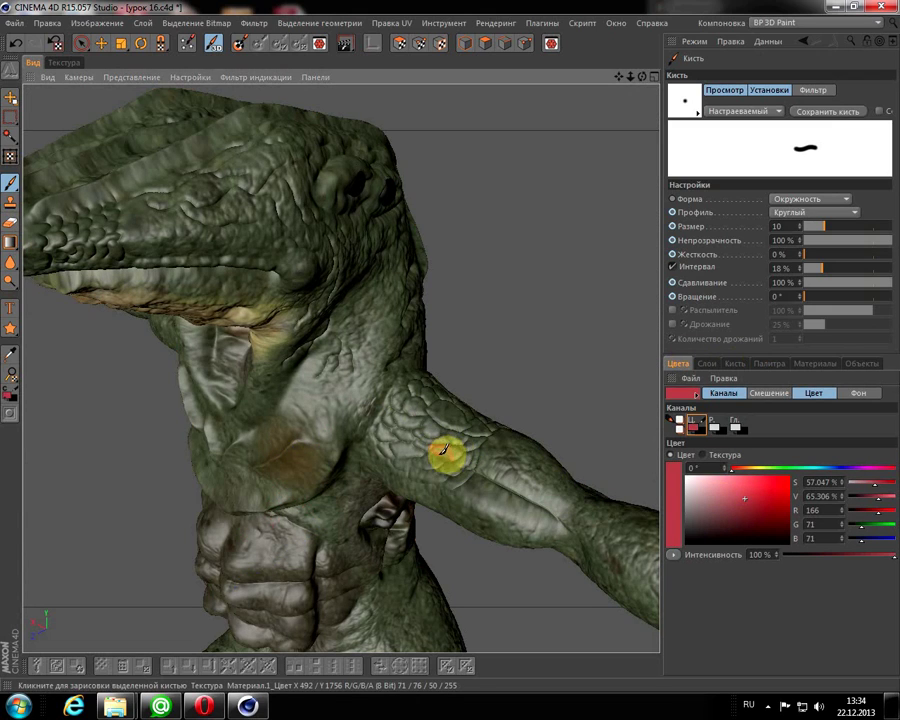
- Dab five red spots onto scales across the creature's upper arm
{"action": "left_click", "coordinate": [443, 453]}
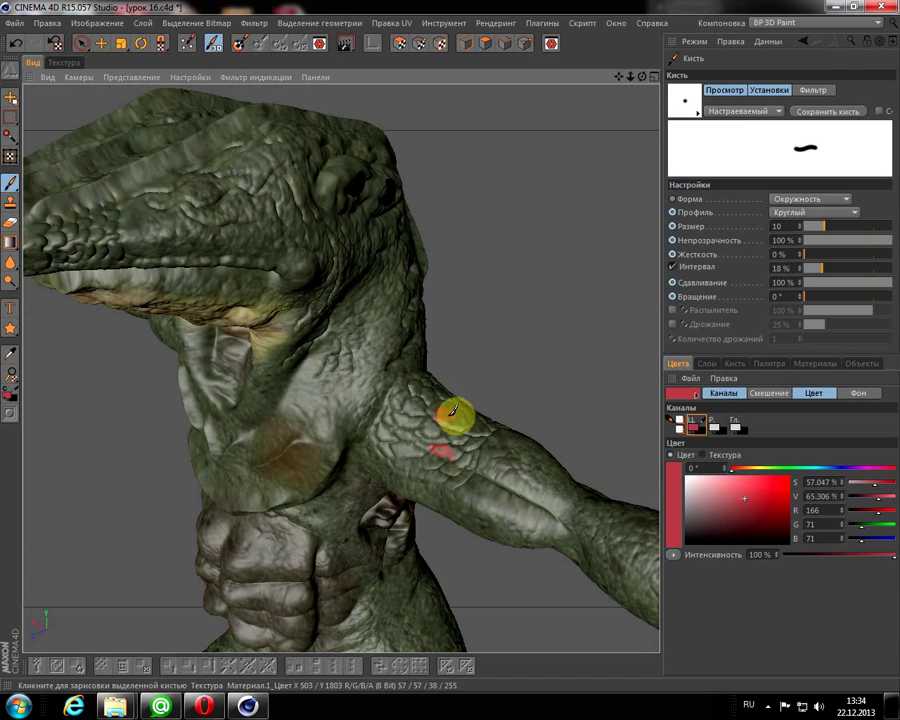
{"action": "left_click", "coordinate": [403, 432]}
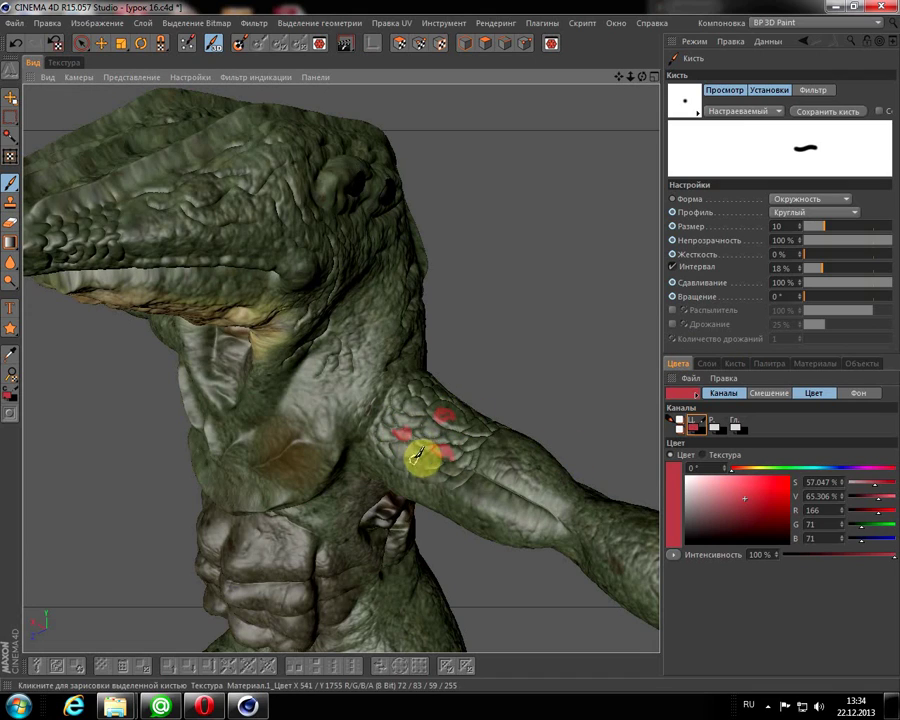
{"action": "left_click", "coordinate": [410, 446]}
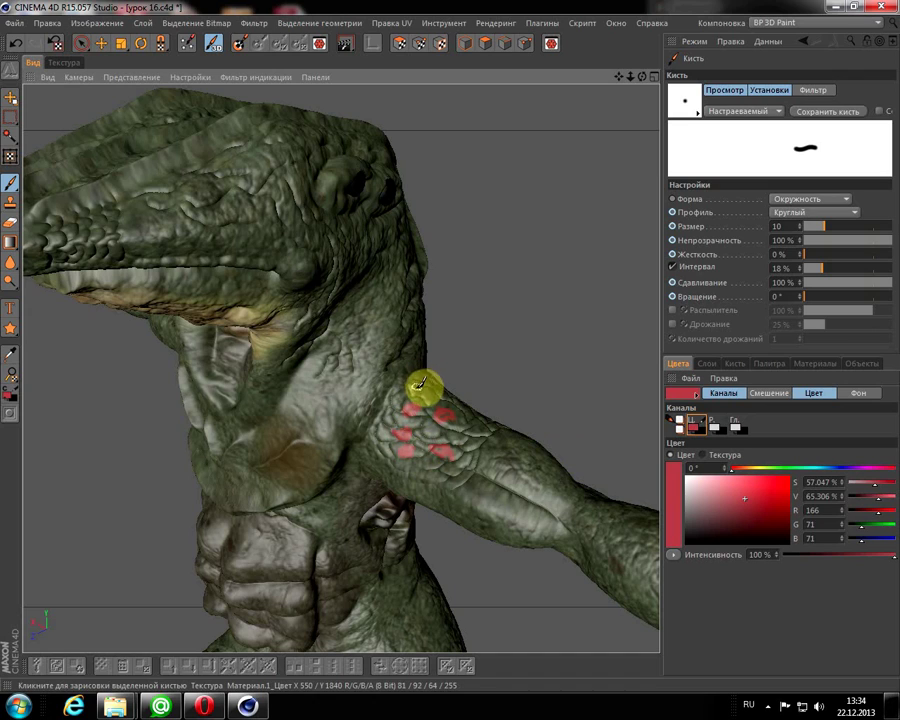
{"action": "left_click", "coordinate": [427, 386]}
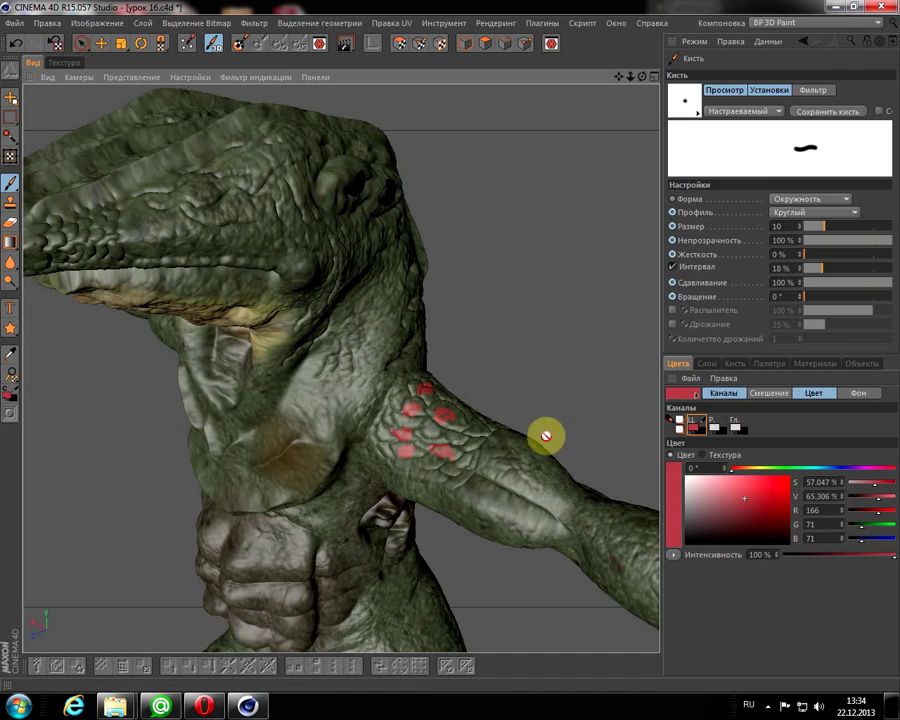
{"action": "left_click", "coordinate": [480, 428]}
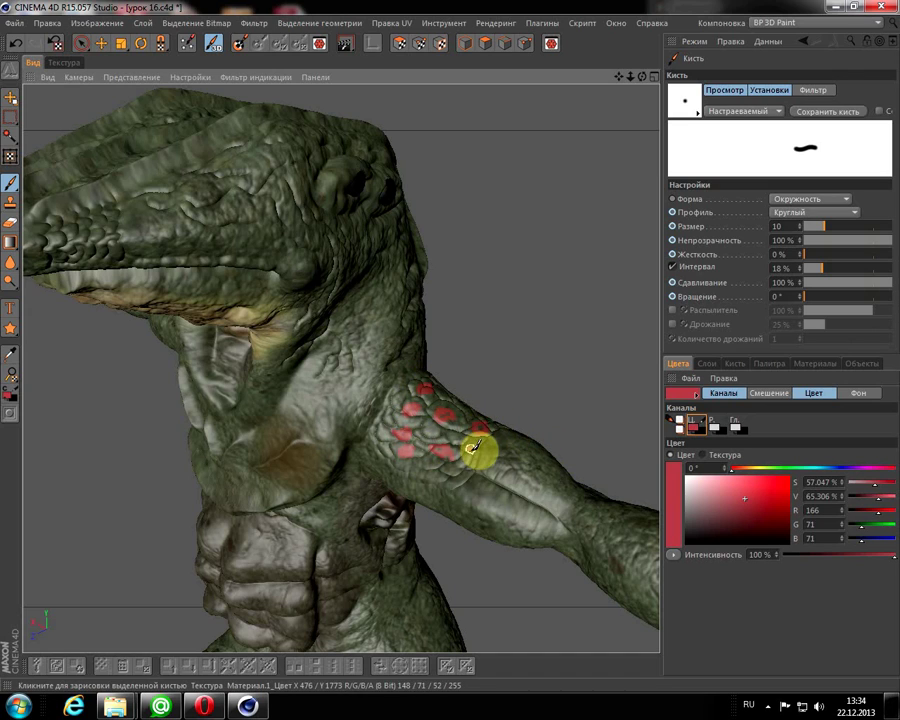